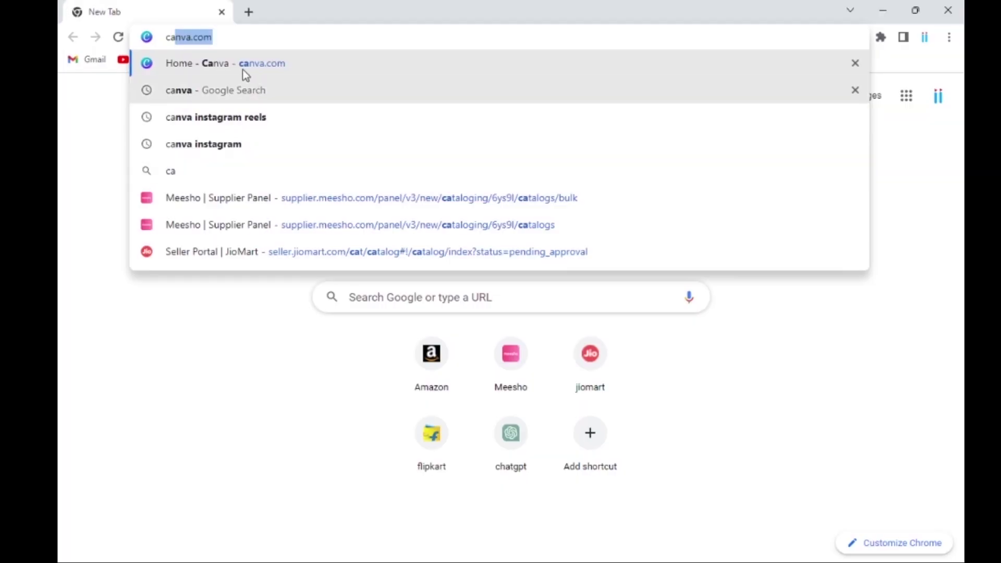
- Load canva.com and start a new blank video design
left_click(257, 38)
key("Return")
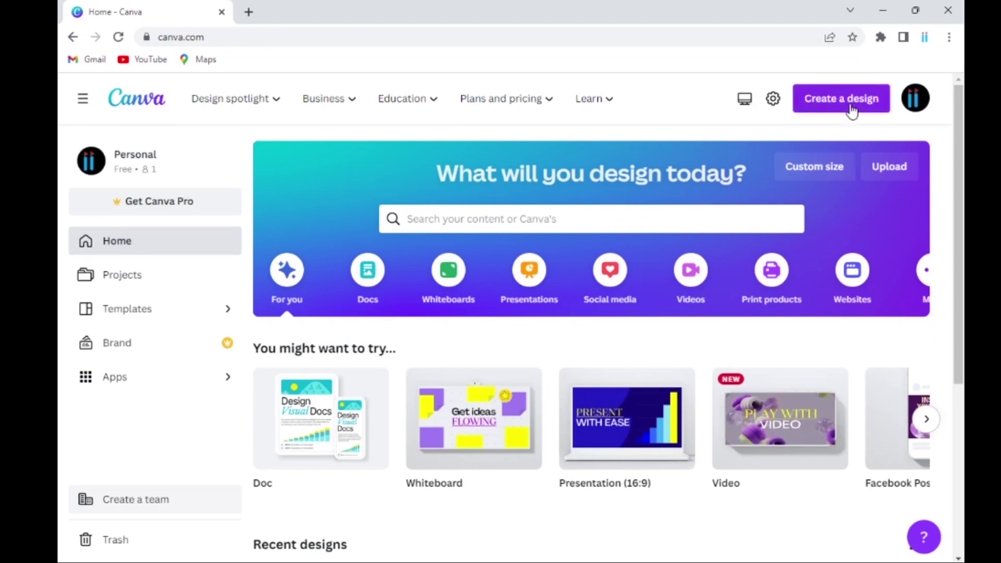
left_click(852, 109)
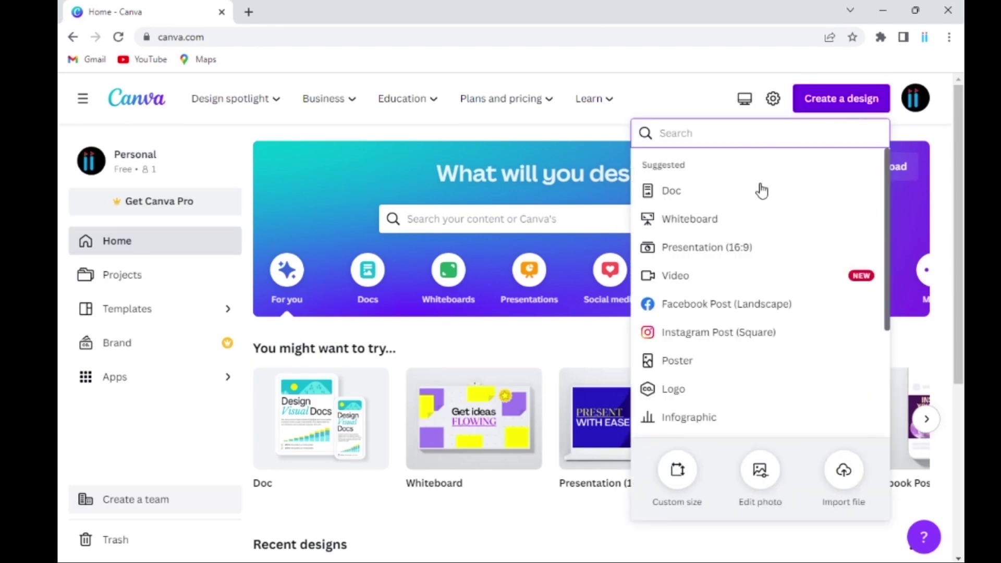
left_click(724, 279)
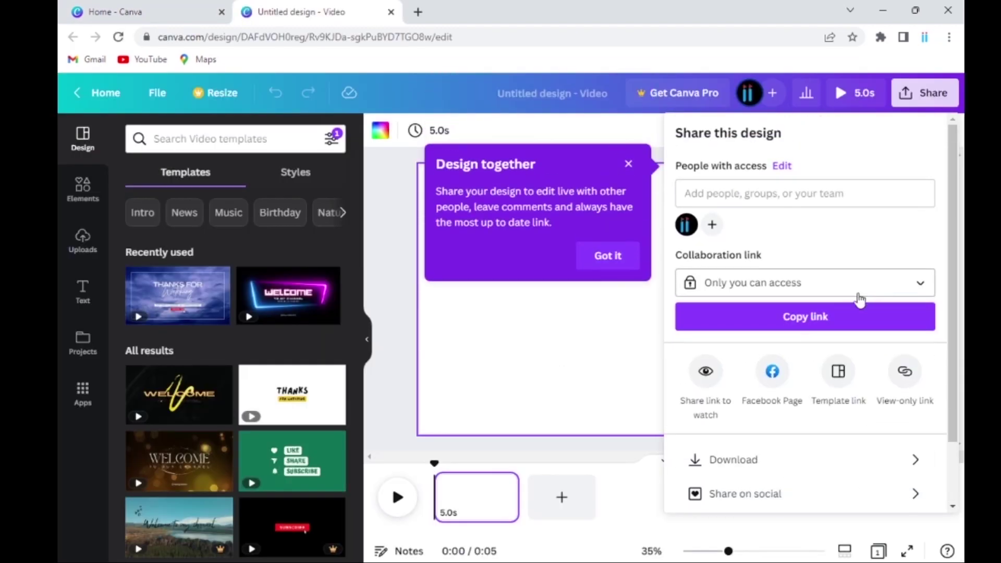
left_click(603, 364)
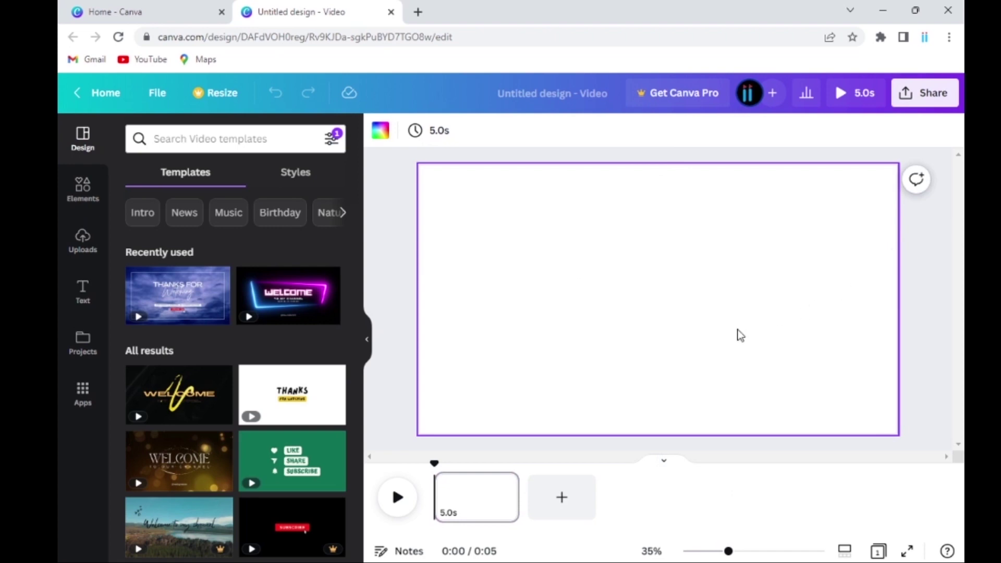
- Apply the dark 'Black & Orange Simple Welcome To My Channel' intro template to page 1
scroll(243, 359, "down", 10)
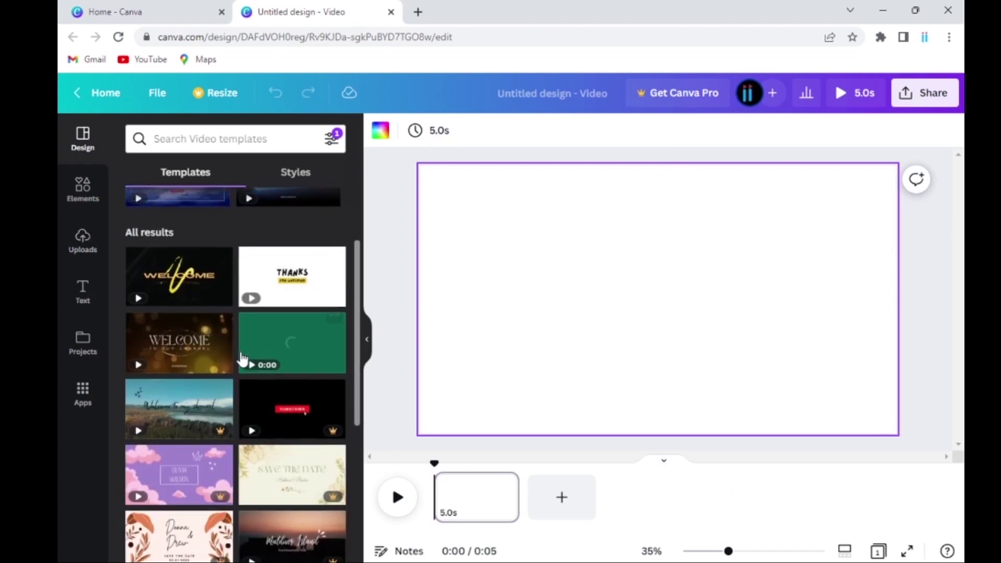
scroll(242, 358, "down", 5)
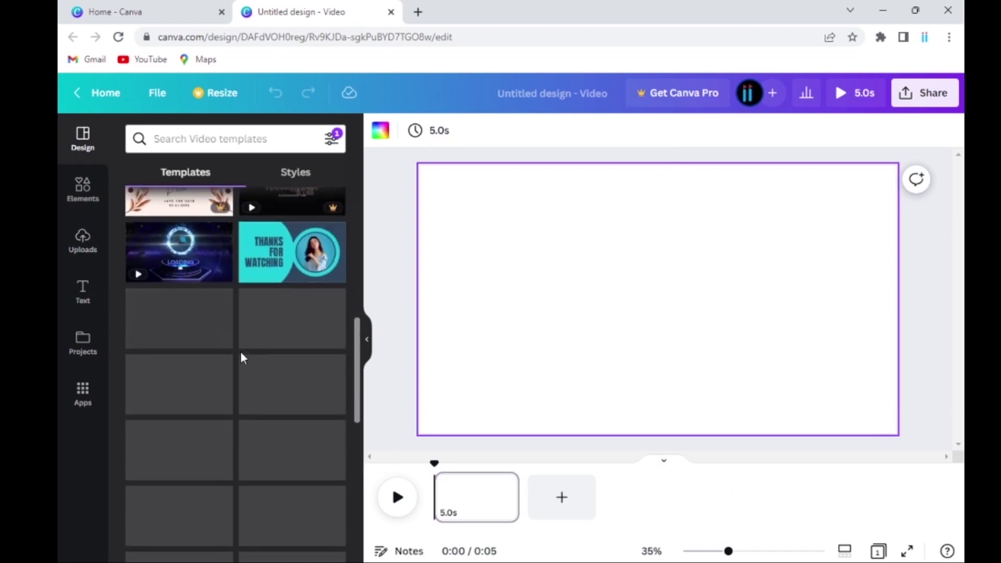
scroll(181, 395, "up", 15)
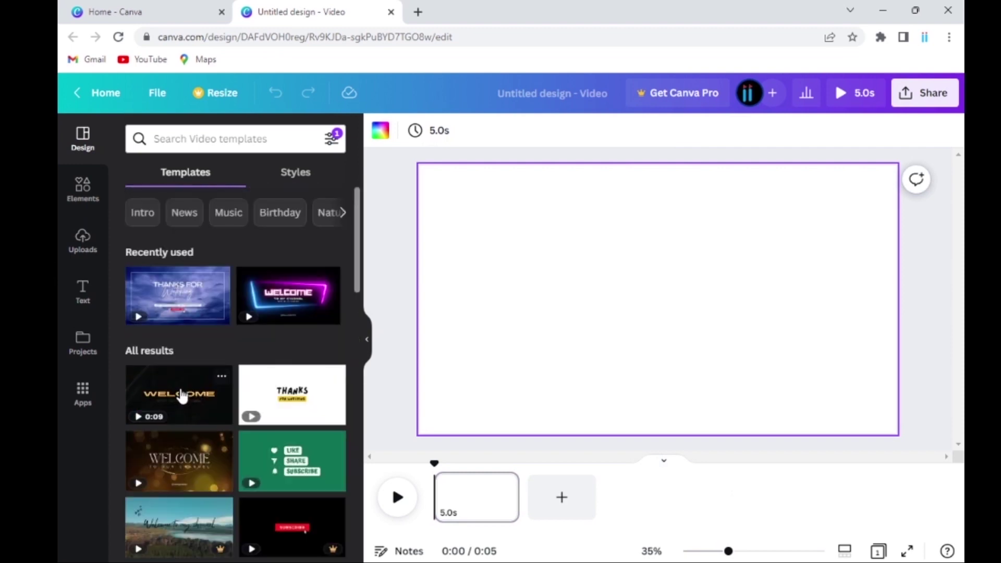
left_click_drag(182, 396, 528, 208)
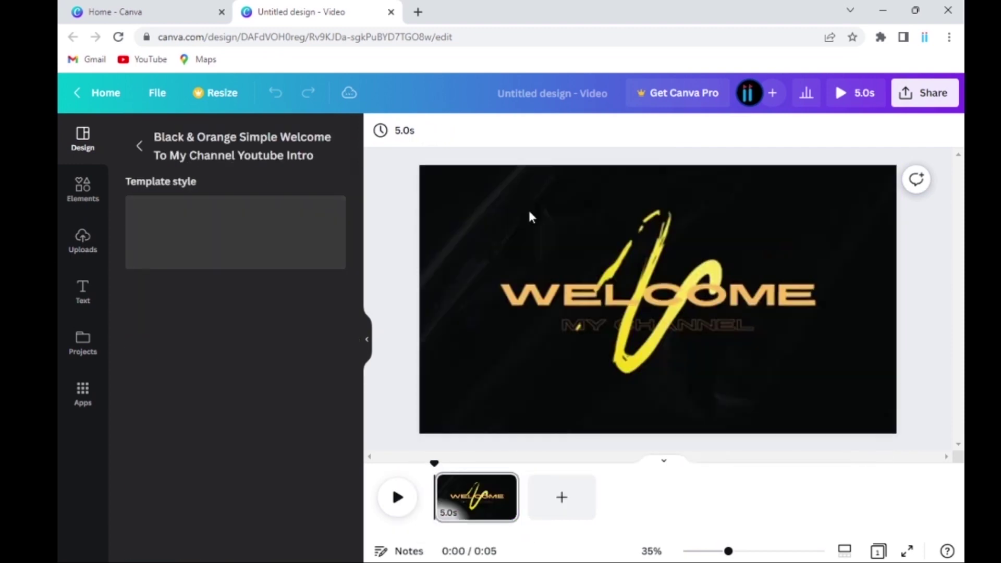
- Retype the WELCOME headline as 'INVISIBLE ILLUMINATION', shrunk and centred on one line
left_click(611, 307)
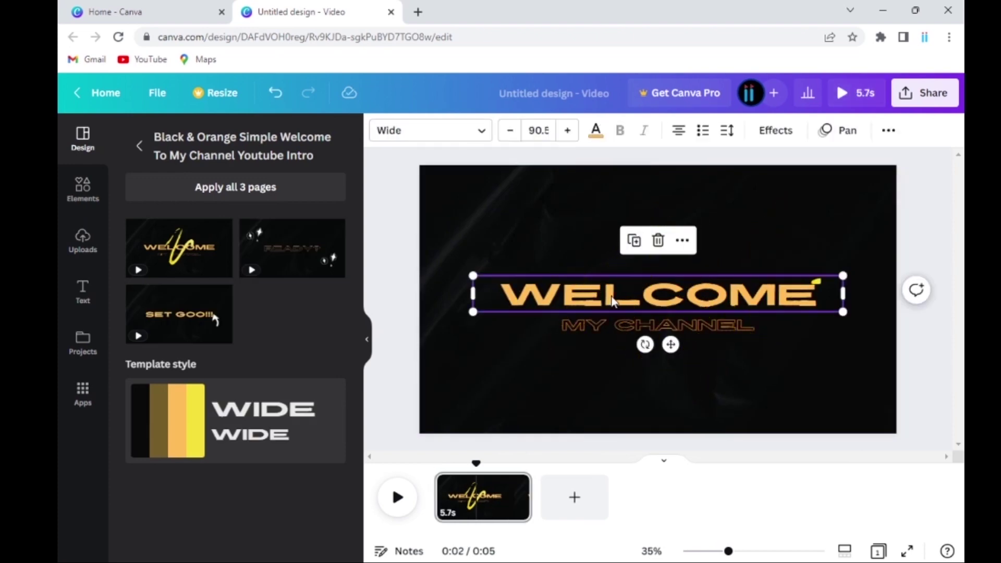
double_click(612, 302)
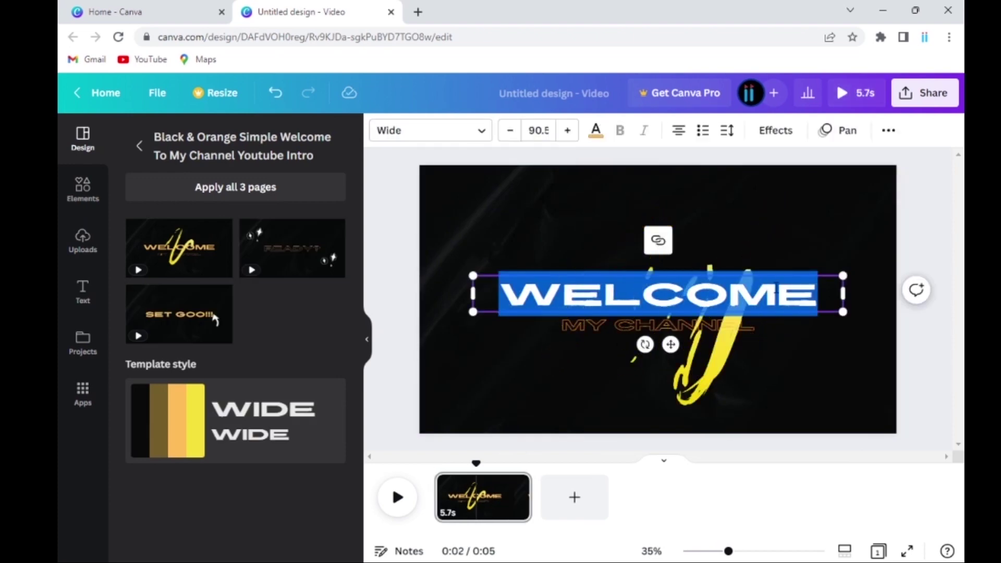
key("BackSpace")
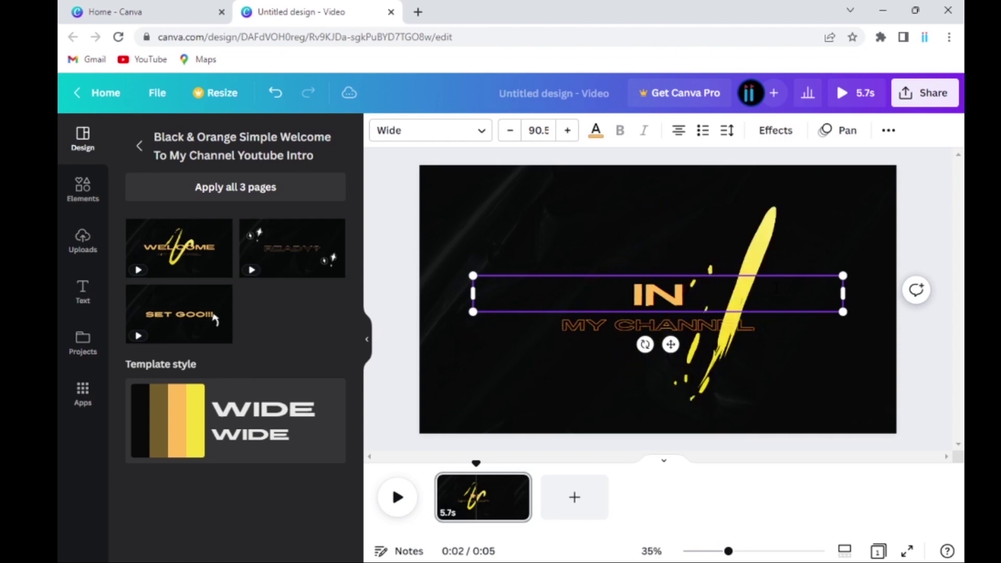
type("INVISIBLE ILLUMINATION")
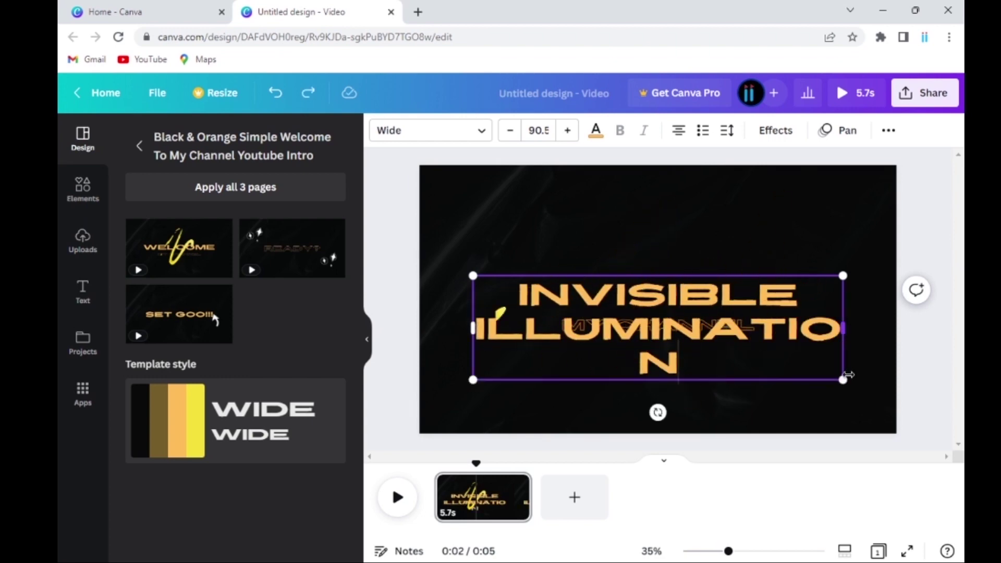
left_click_drag(848, 375, 952, 281)
left_click_drag(678, 281, 726, 297)
left_click(658, 325)
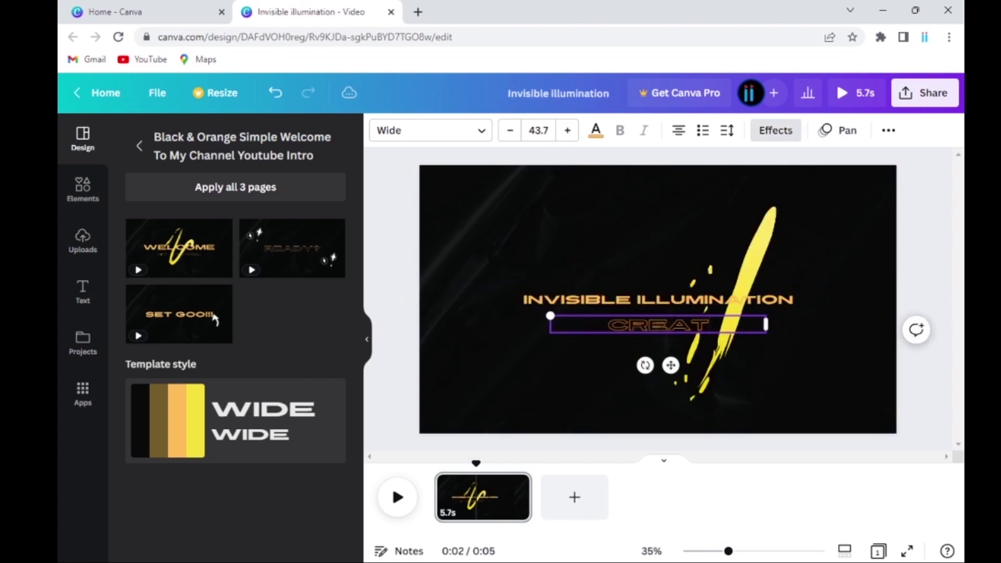
- Give the yellow swoosh element a Baseline animation and preview the page
left_click(599, 261)
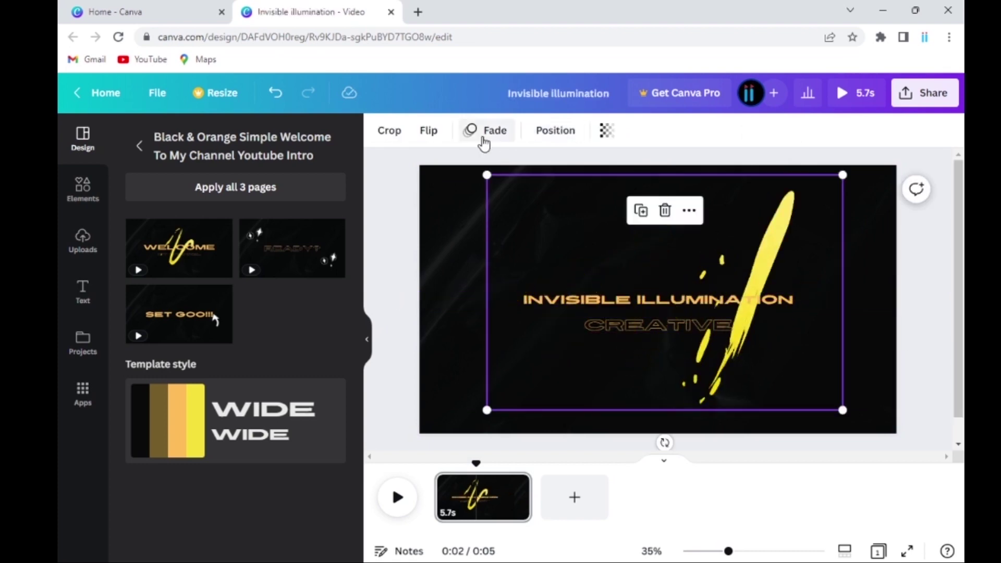
left_click(429, 133)
left_click(469, 131)
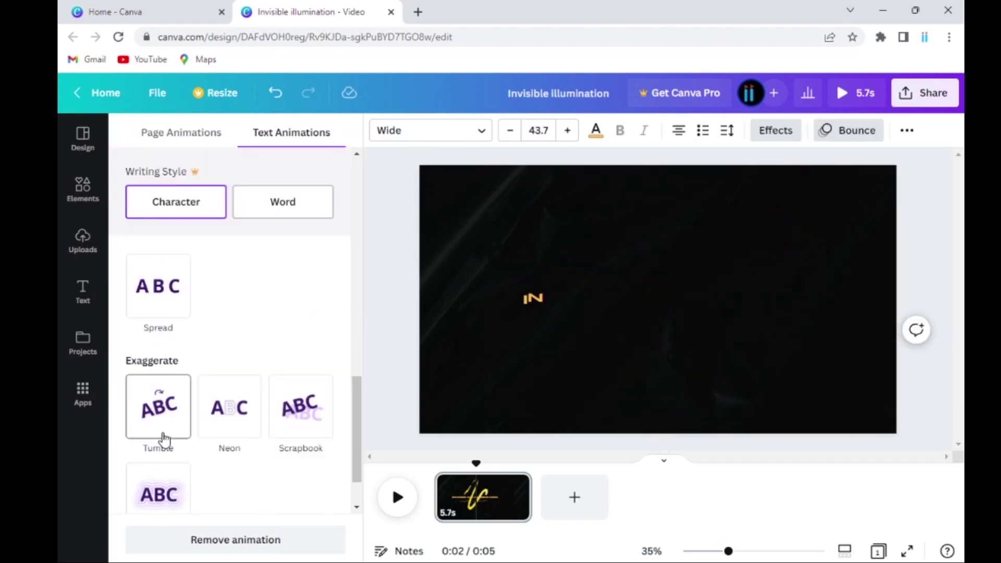
scroll(161, 440, "down", 1)
scroll(179, 418, "up", 9)
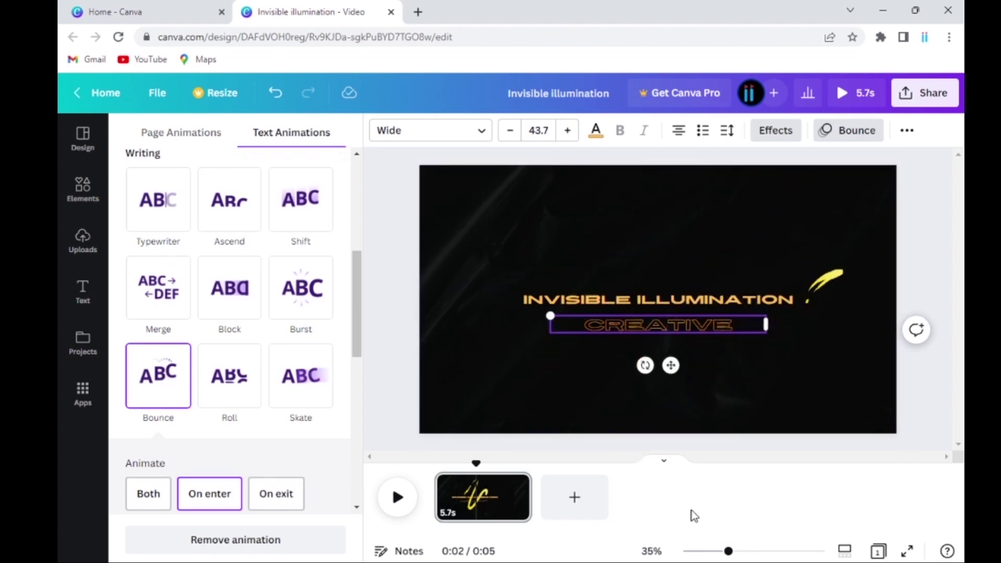
left_click(578, 560)
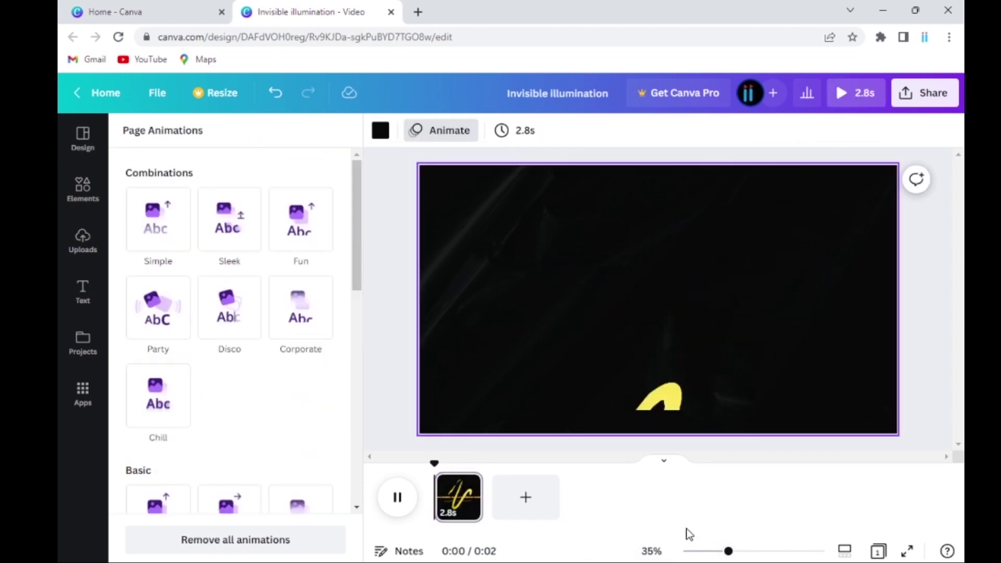
left_click(602, 344)
- Set the swoosh's Baseline animation to play on both entry and exit
scroll(293, 331, "up", 3)
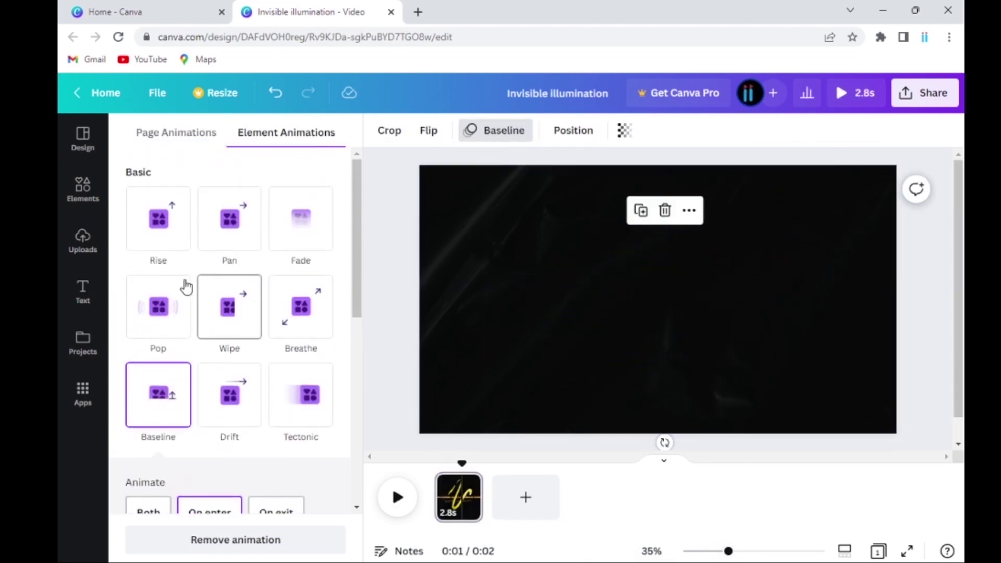
scroll(212, 375, "down", 2)
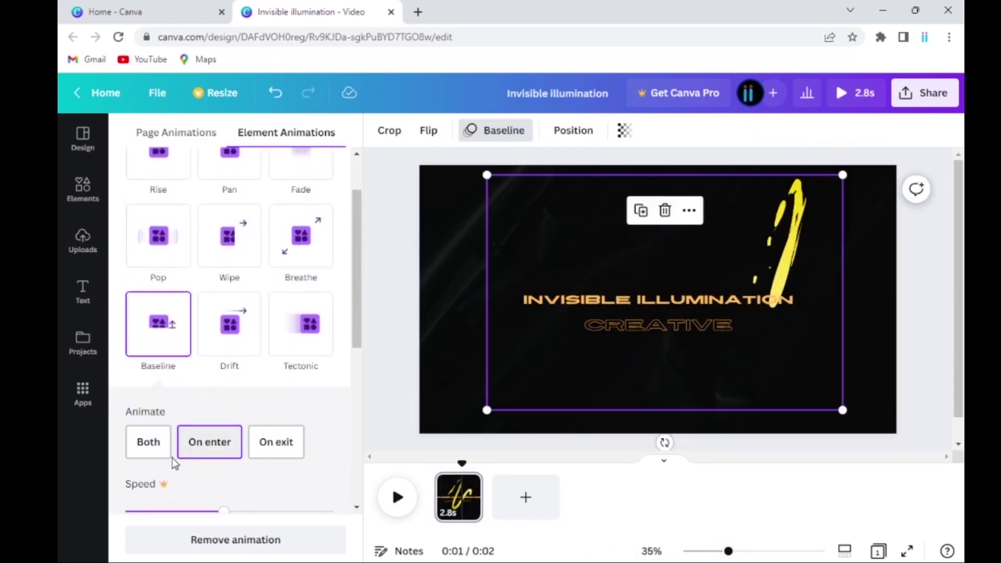
left_click(151, 453)
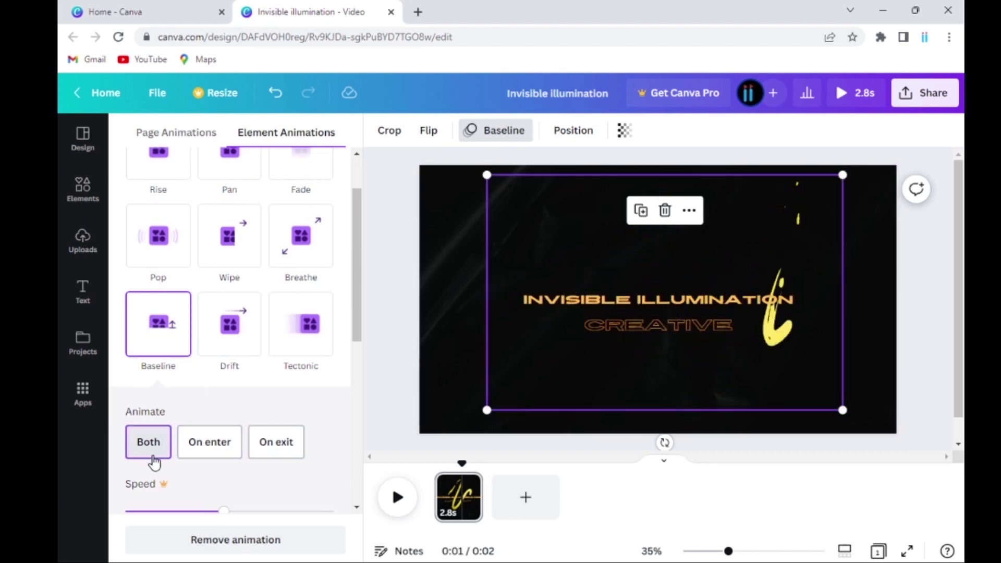
scroll(155, 463, "down", 3)
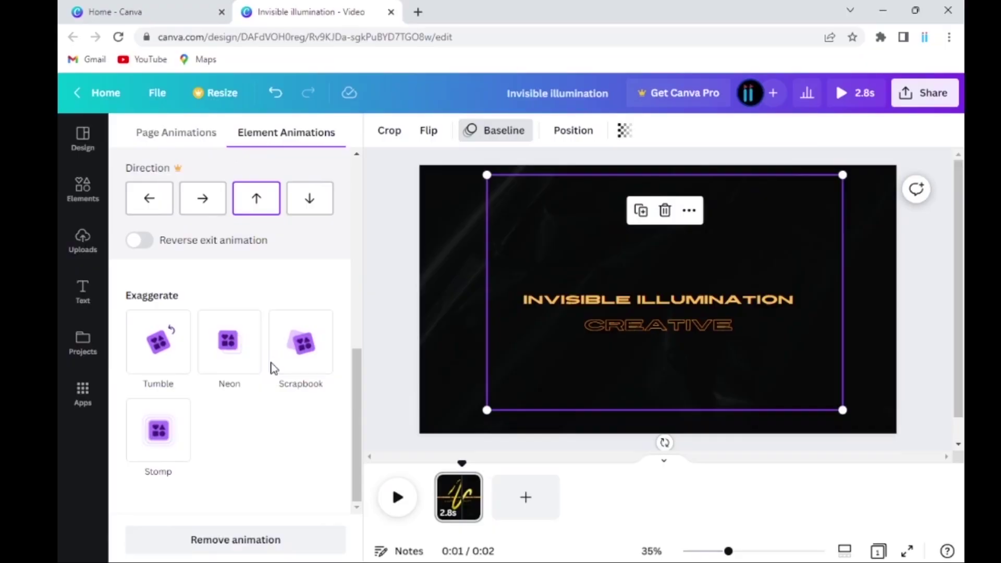
scroll(272, 368, "up", 10)
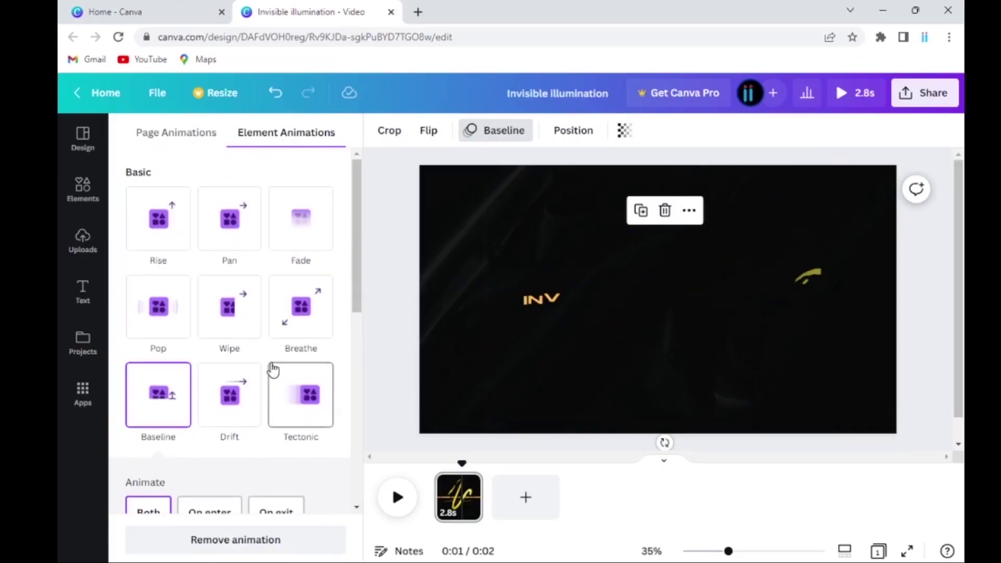
- Add the template's READY? page as a second page and preview the video
left_click(395, 131)
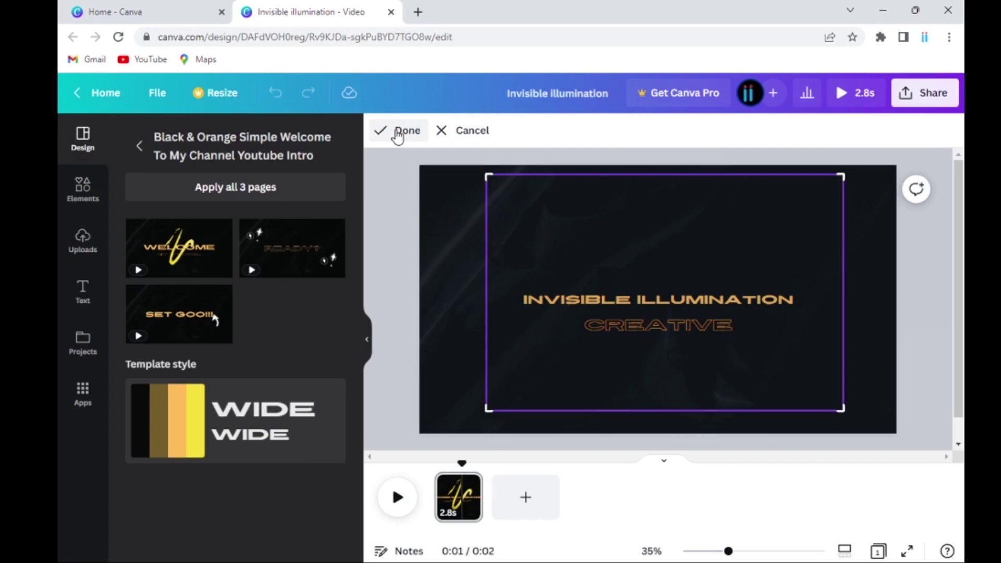
left_click(292, 251)
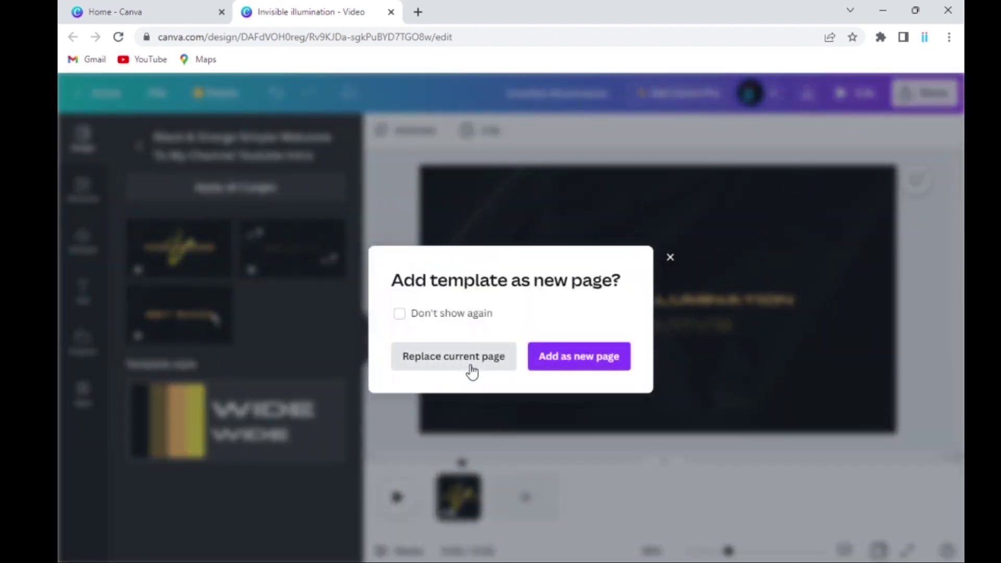
left_click(598, 361)
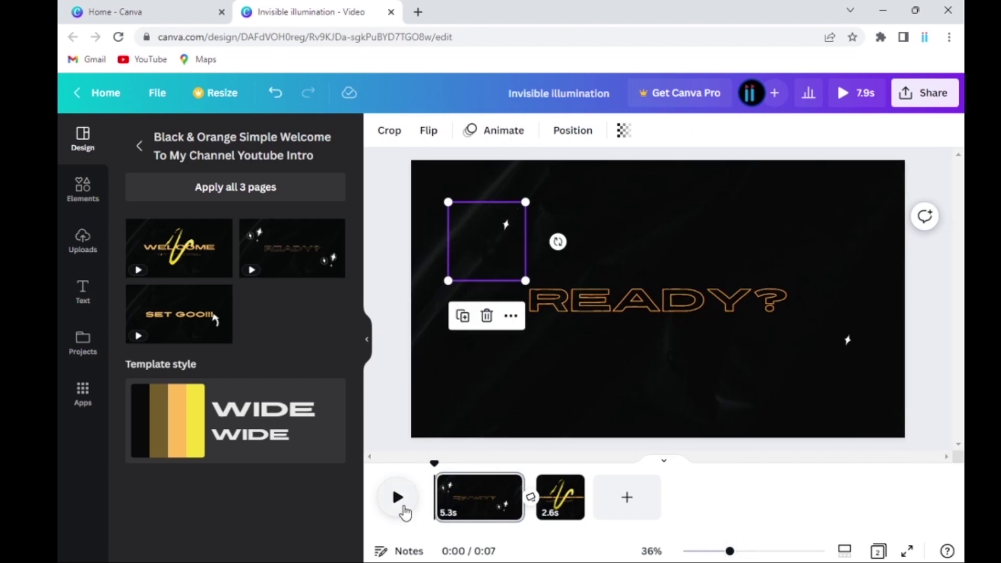
left_click(397, 498)
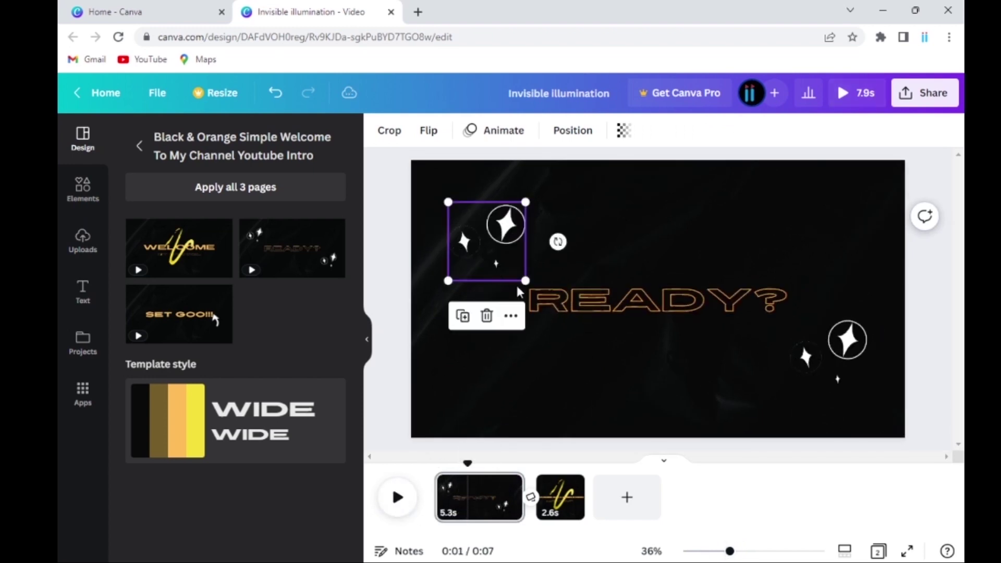
- Delete the READY? page, leaving only the 2.8-second title page
left_click(557, 499)
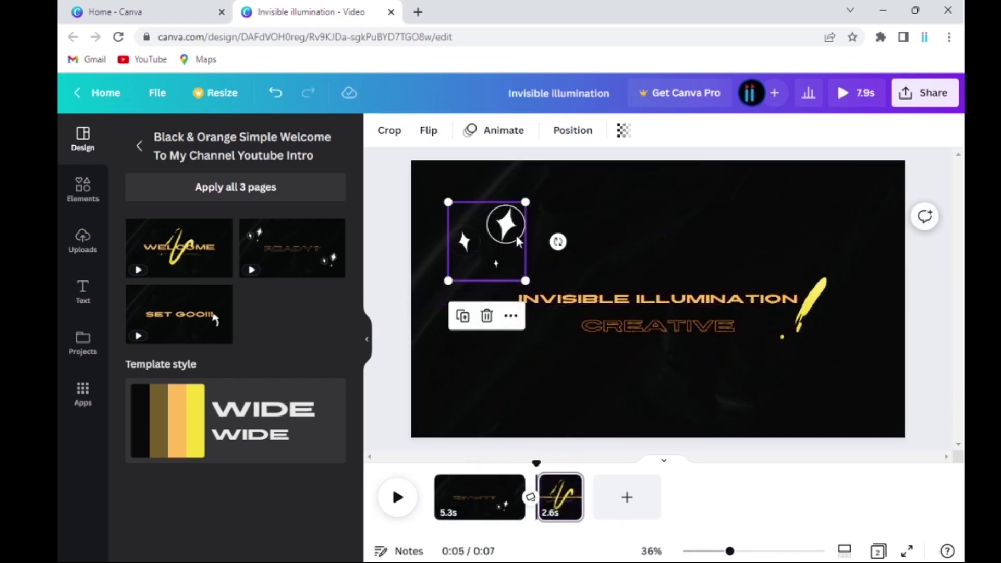
left_click(490, 500)
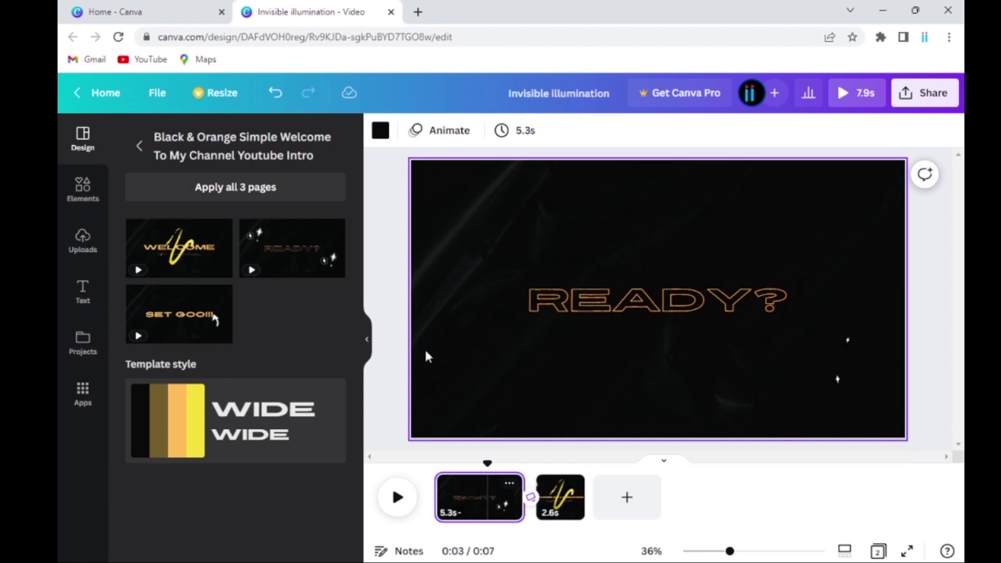
left_click(834, 356)
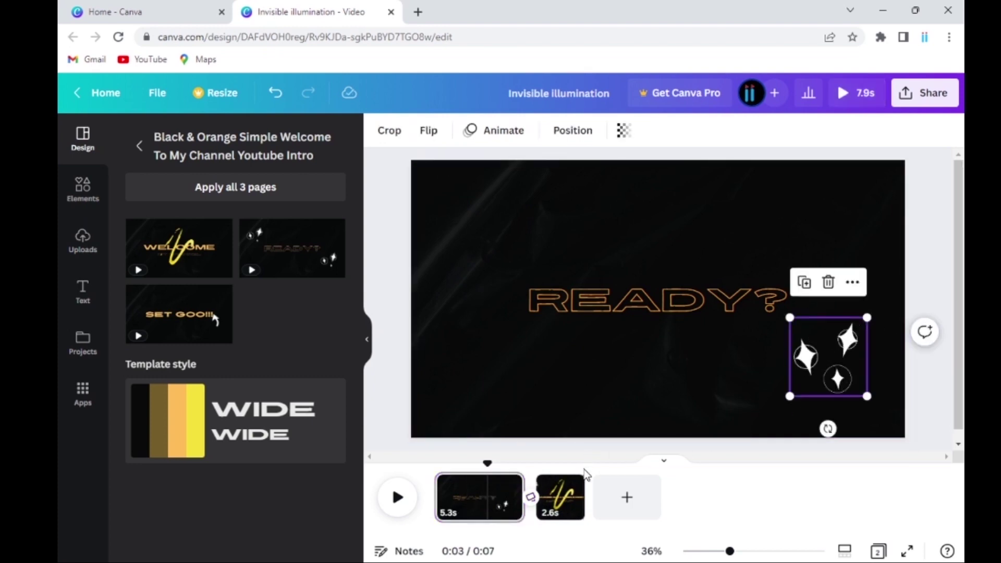
left_click(557, 498)
left_click(474, 501)
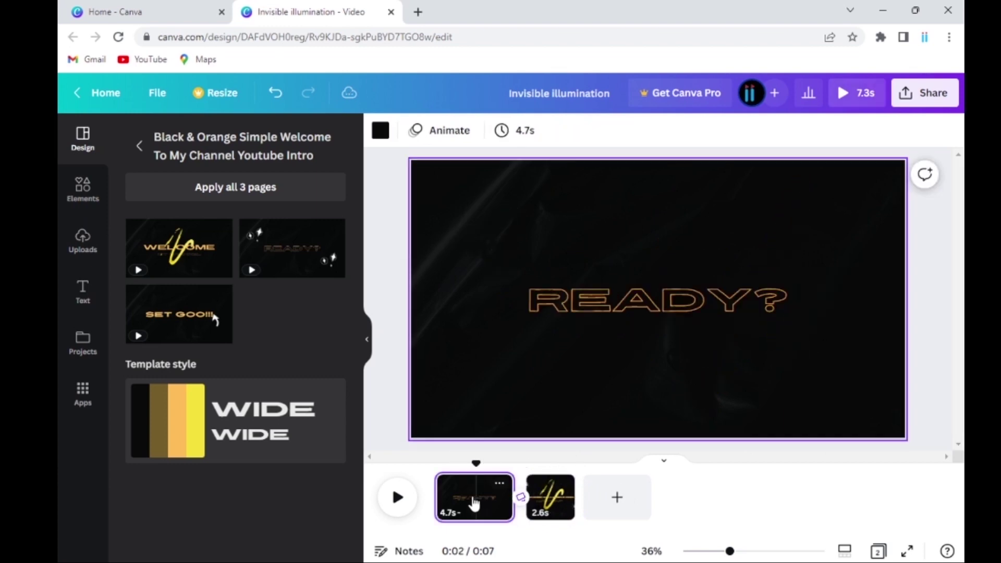
key("Delete")
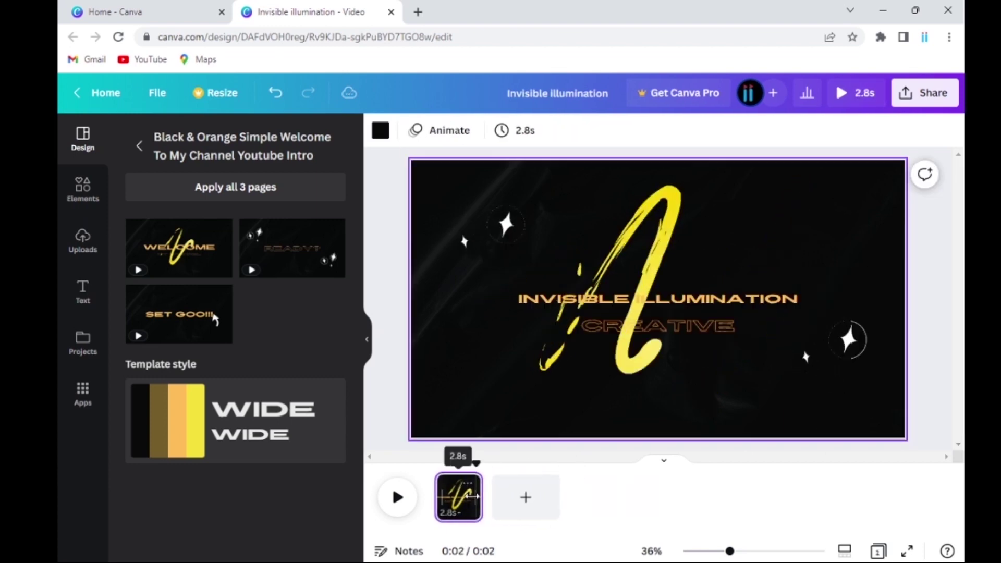
- Add a starburst sticker from the Stickers collection to the title page
left_click(83, 188)
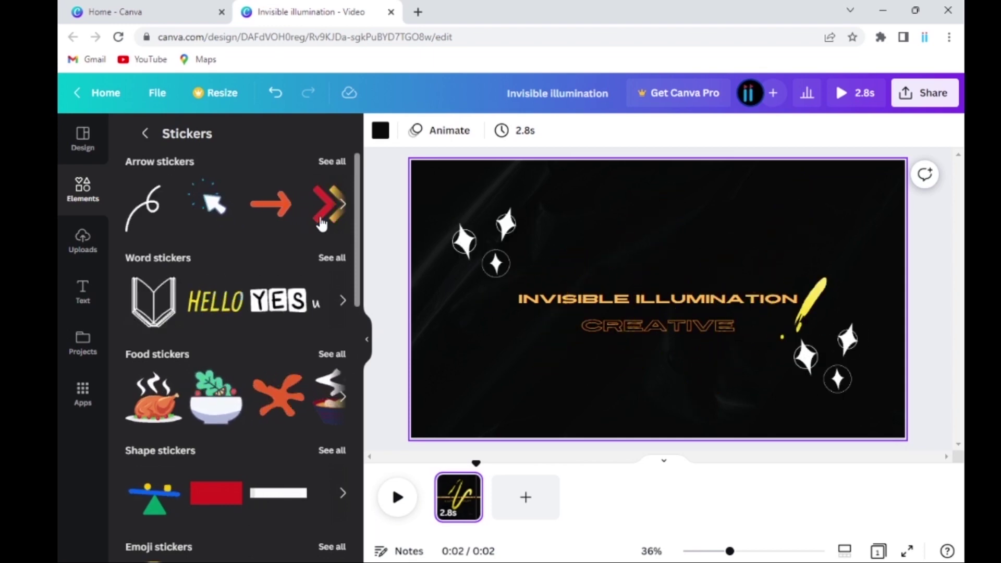
scroll(291, 383, "down", 9)
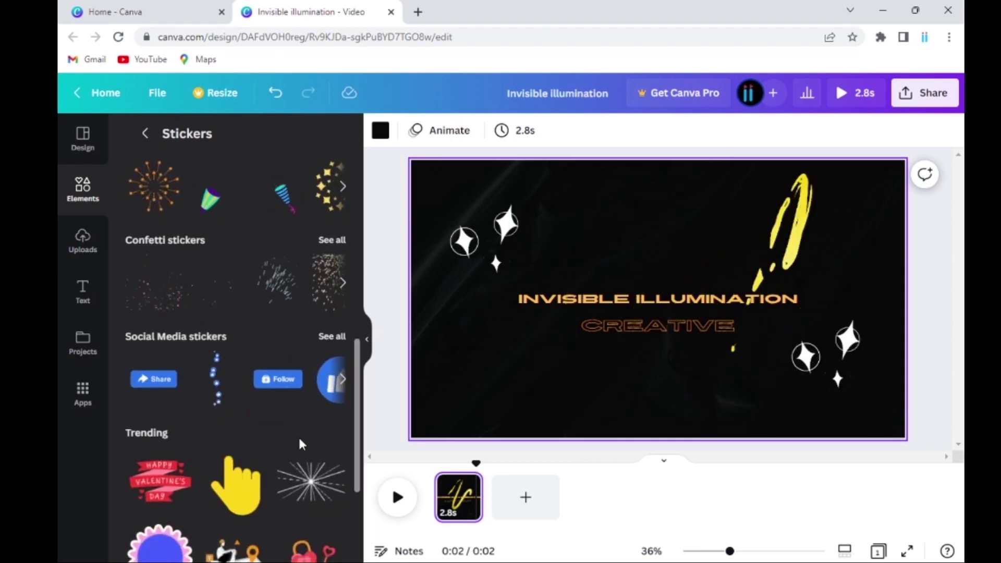
scroll(300, 443, "down", 2)
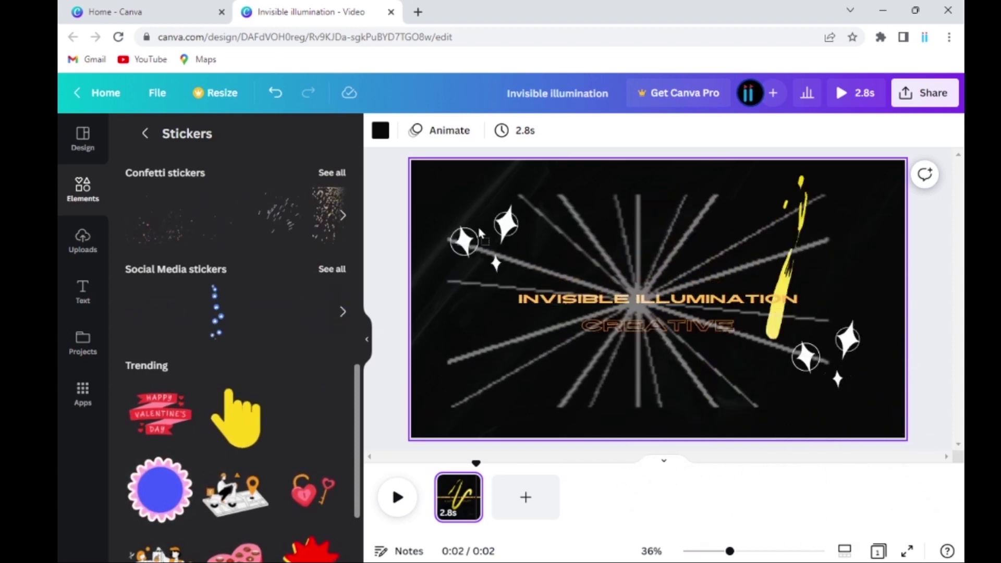
left_click(473, 233)
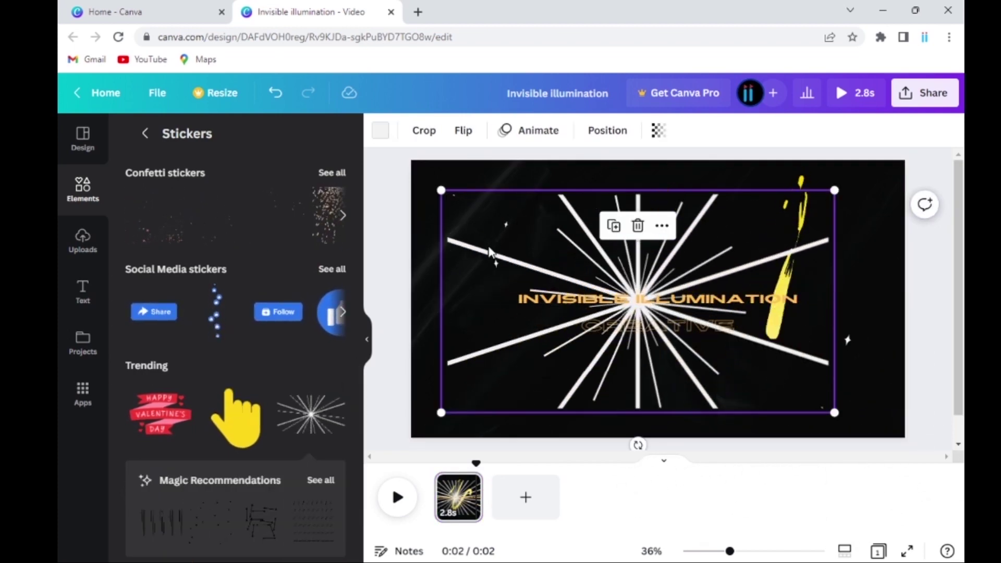
- Fade the starburst to transparency 20, resize it, and pick the Welcome template
left_click(657, 132)
left_click_drag(658, 188, 552, 201)
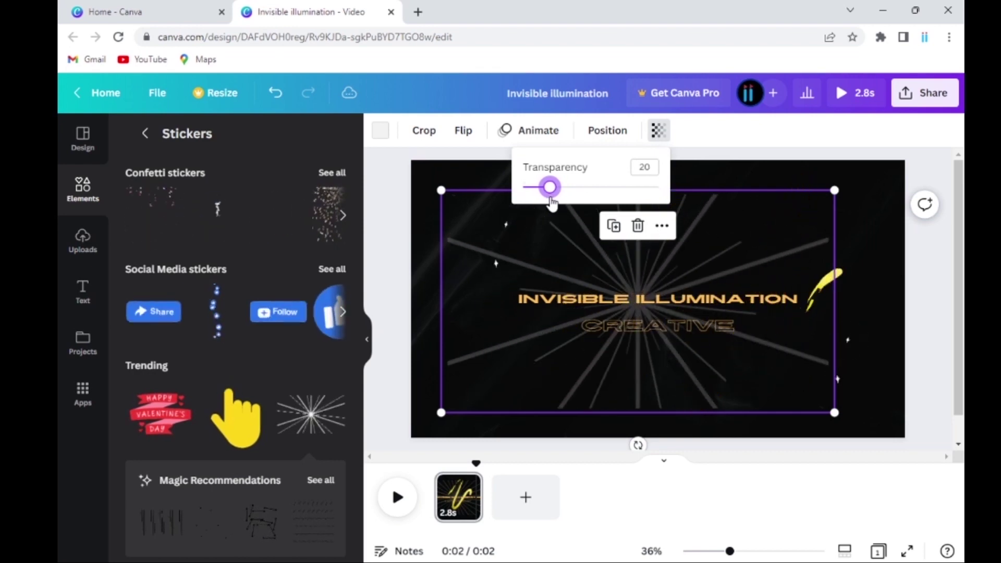
left_click_drag(833, 412, 774, 367)
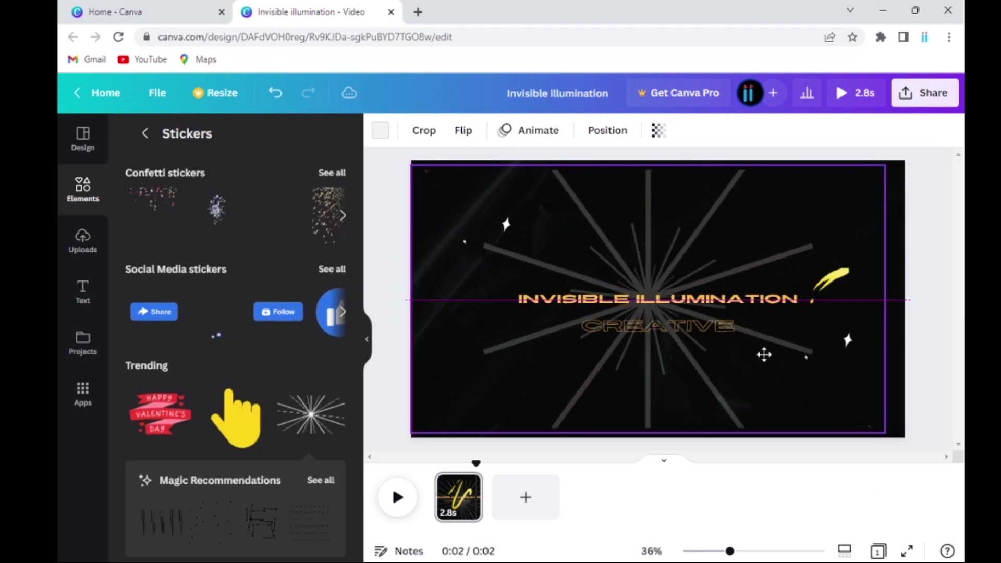
key("ctrl+z")
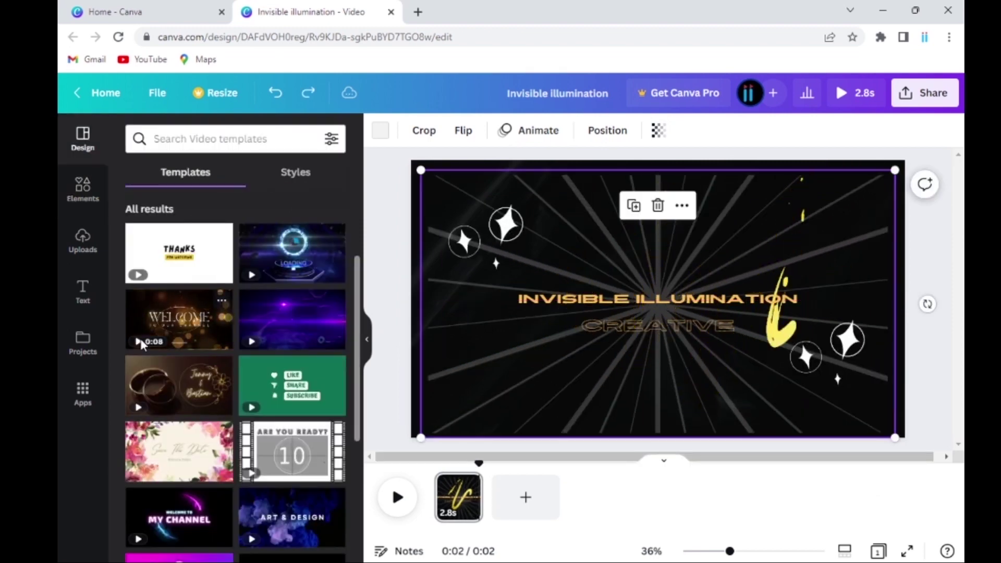
left_click(174, 323)
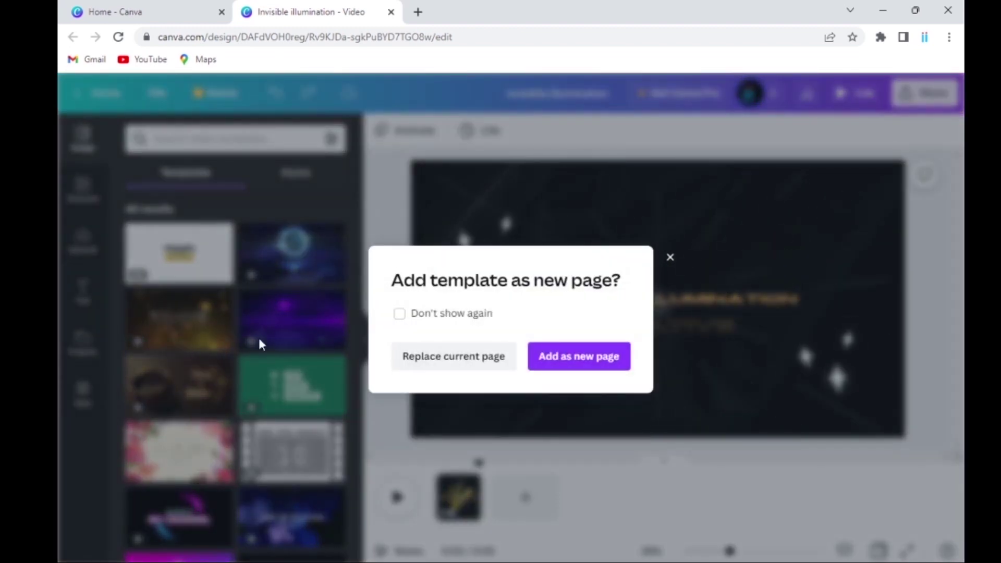
- Add the Welcome template as a 10-second second page, inspect it, then delete it
left_click(590, 360)
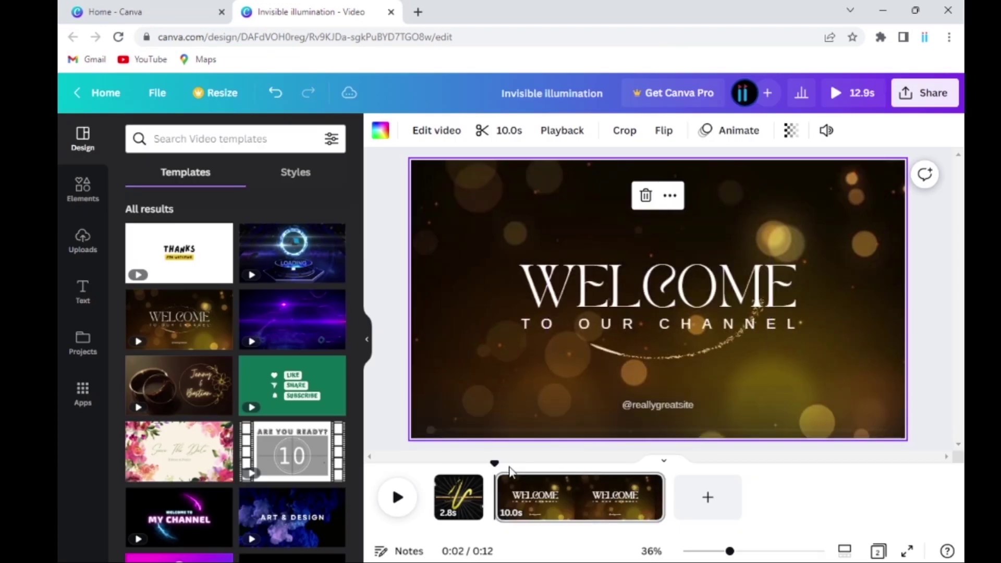
left_click(567, 485)
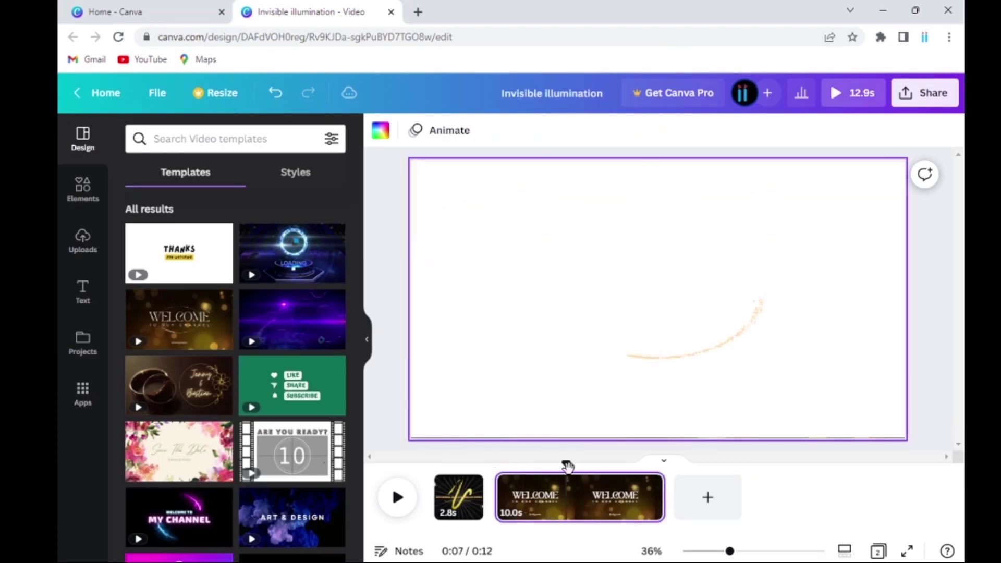
left_click(459, 496)
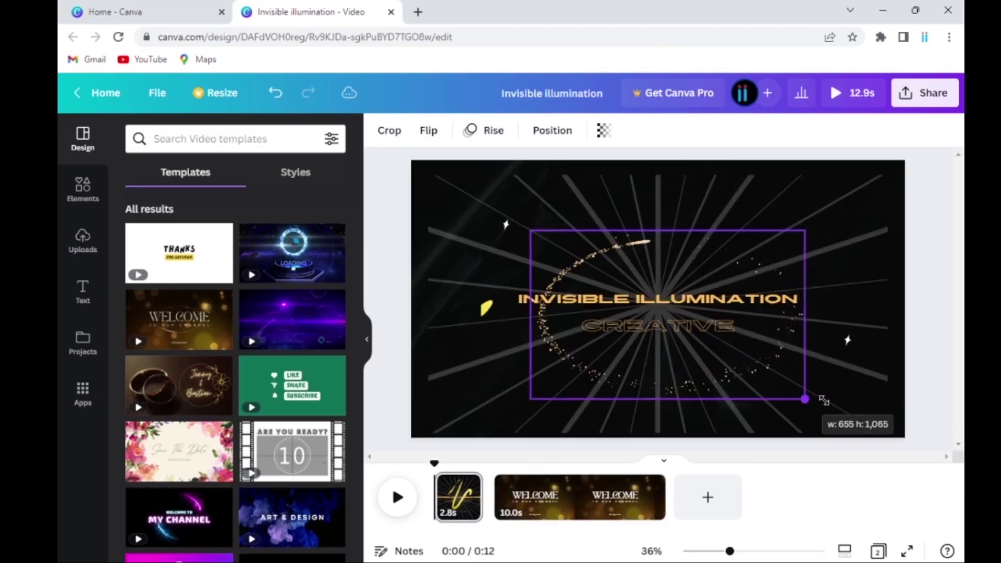
left_click(753, 359)
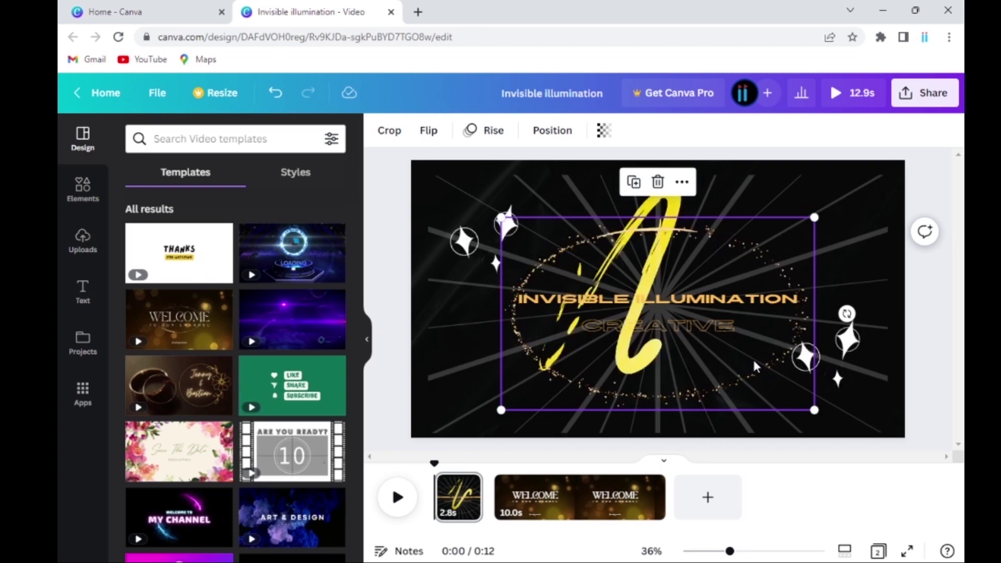
left_click(617, 519)
key("Delete")
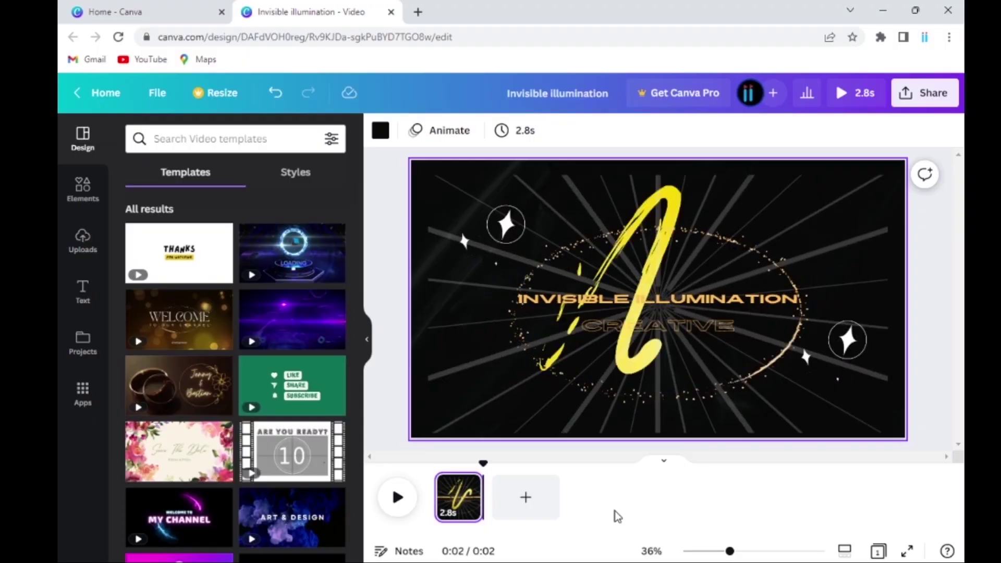
left_click(83, 240)
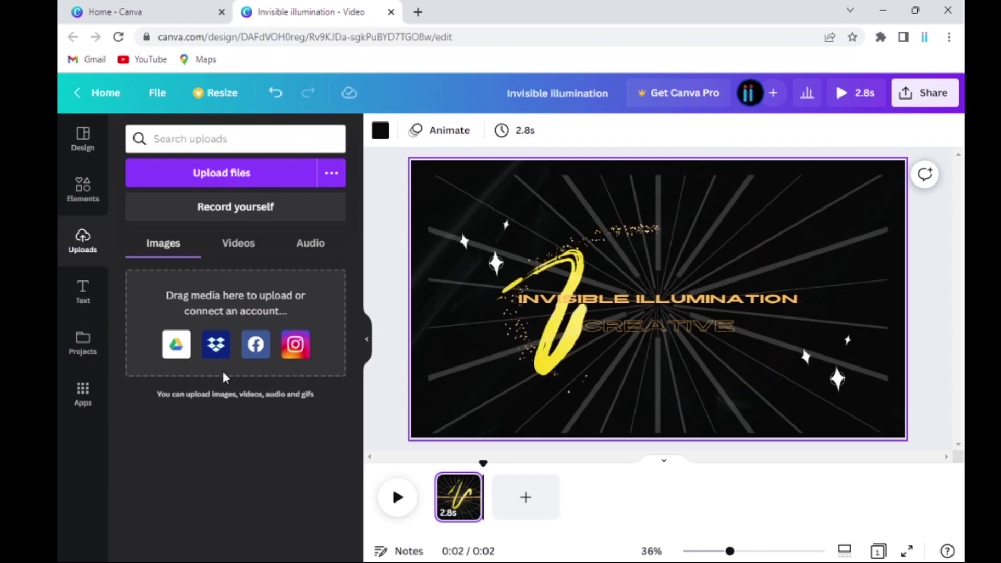
- Place the uploaded 13.6s talking-head video as page 2, making the video 16.4 seconds
left_click(230, 245)
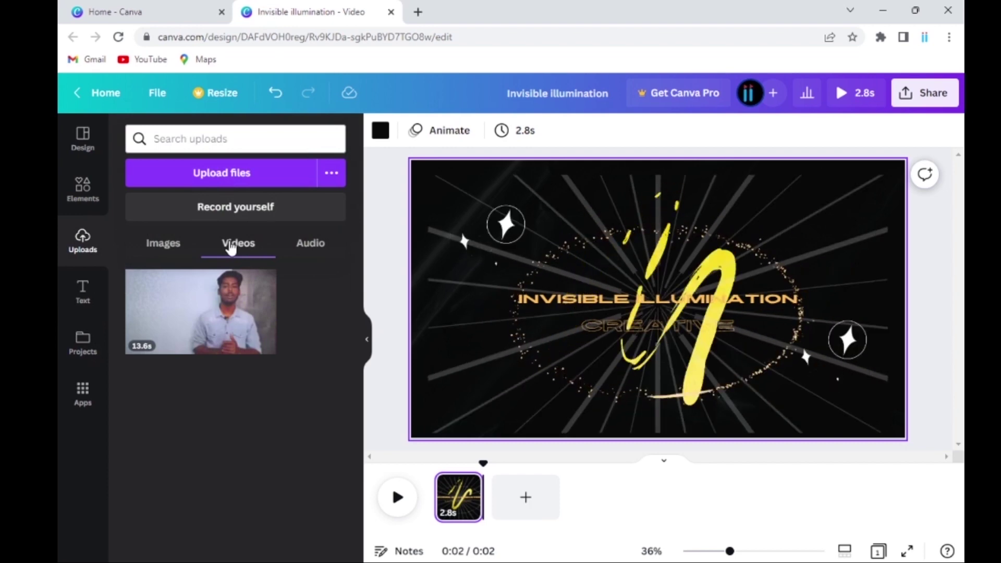
left_click(256, 176)
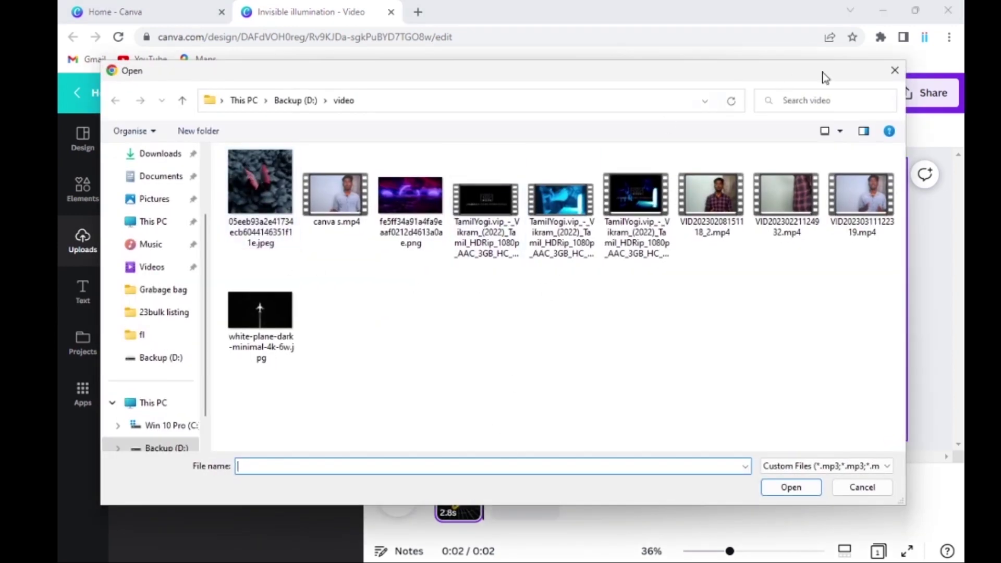
left_click(895, 73)
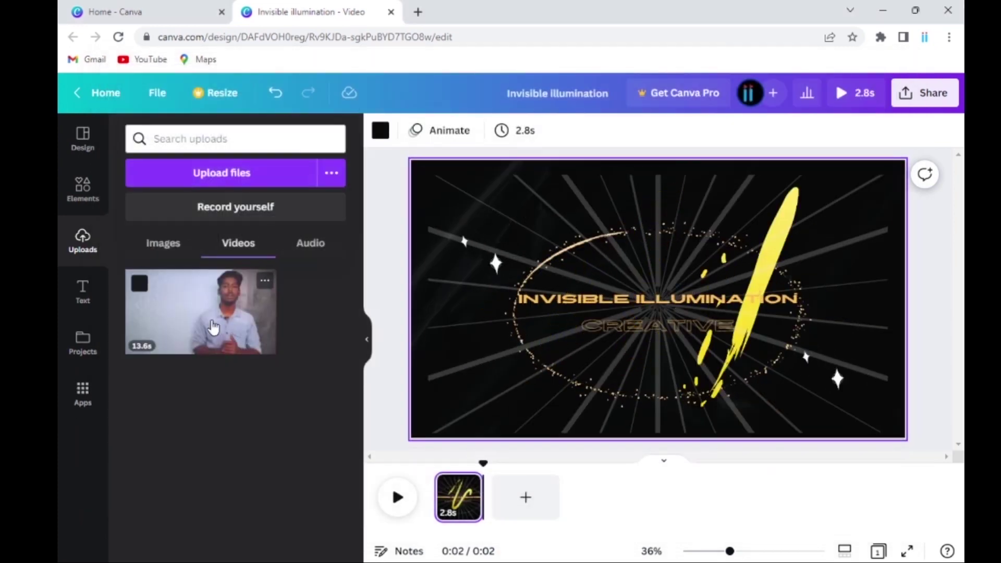
left_click_drag(213, 328, 501, 499)
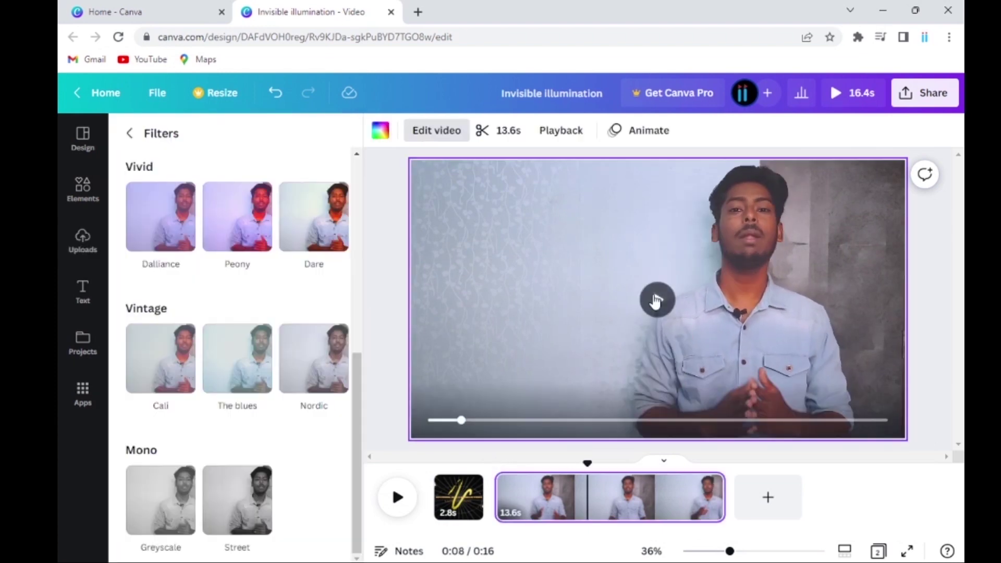
- Preview the talking-head clip, dismiss the browser context menu, and return to the Canva editor
left_click(656, 301)
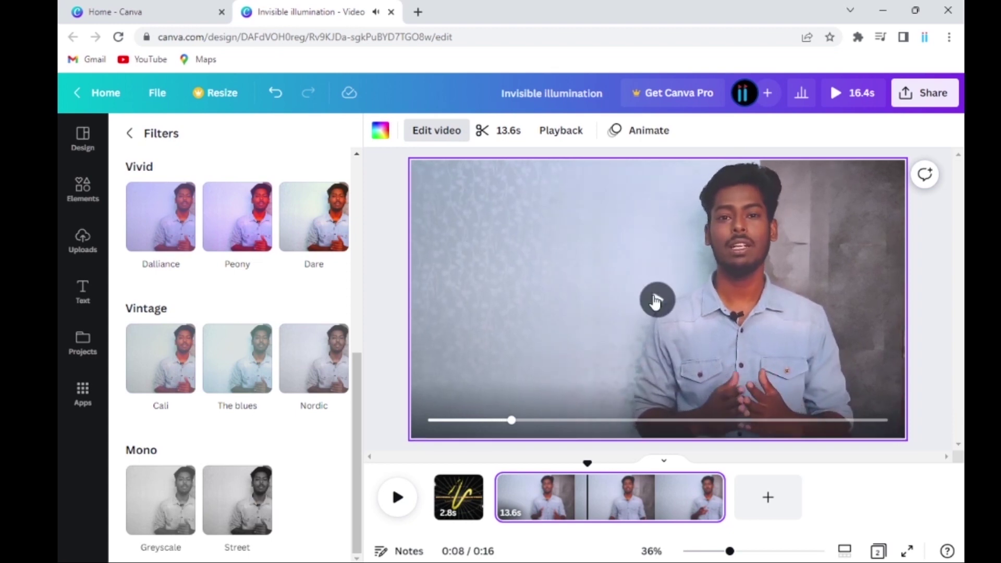
right_click(180, 364)
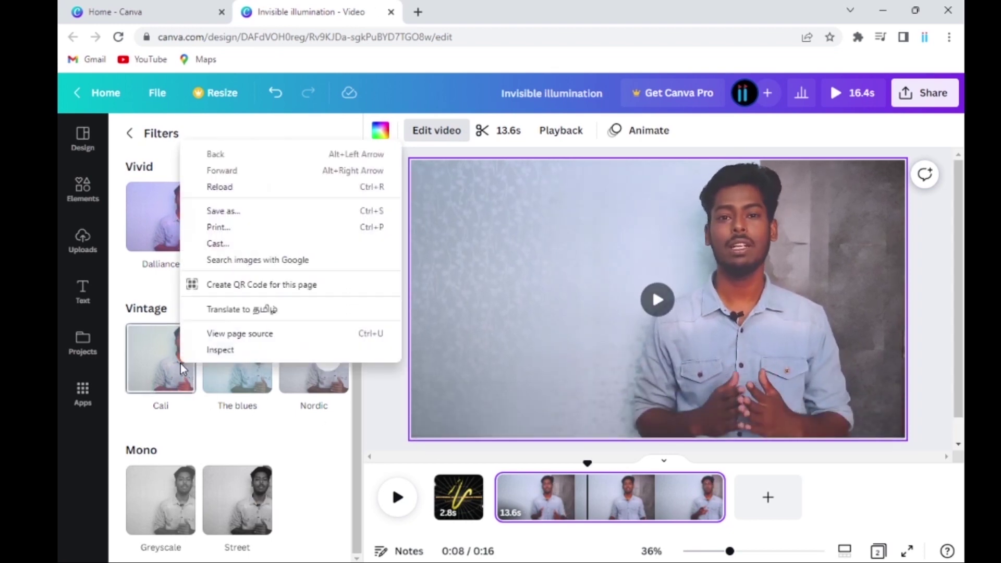
left_click(170, 361)
right_click(170, 365)
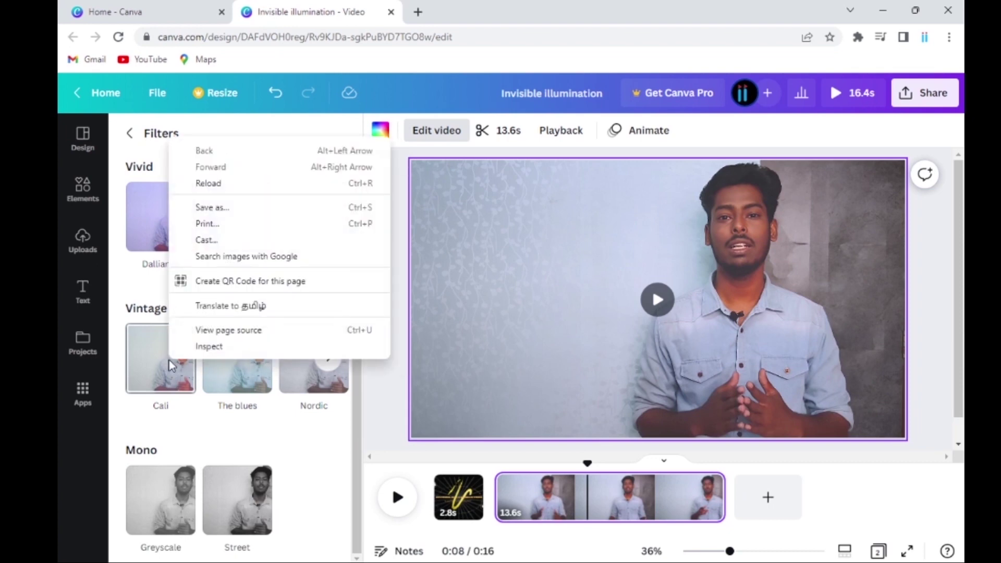
key("Escape")
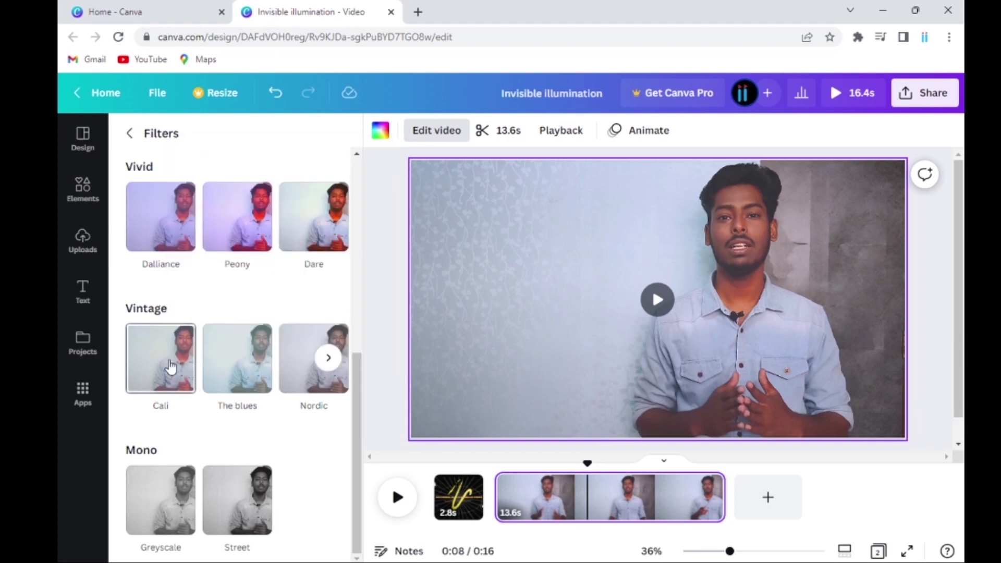
key("alt+Tab")
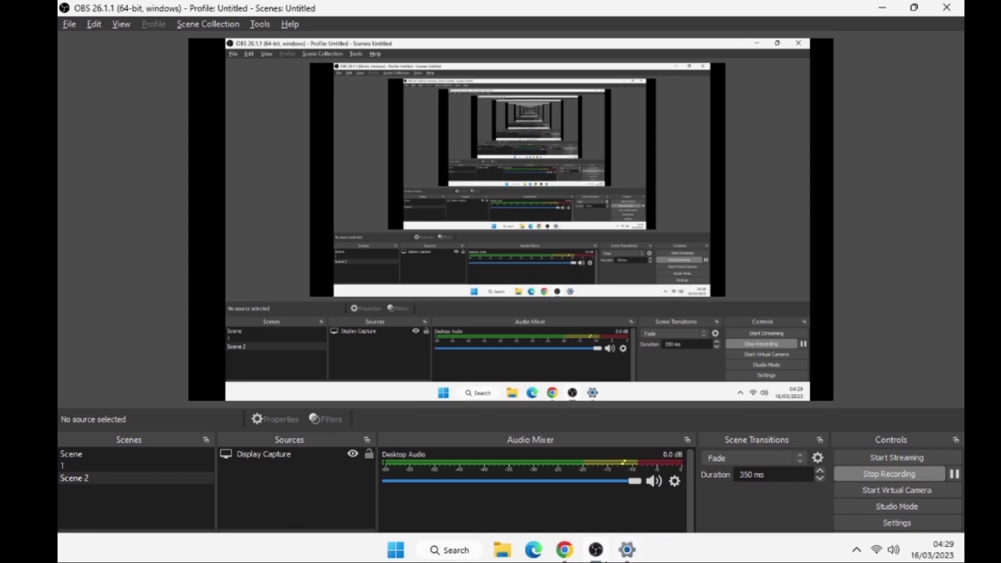
left_click(565, 551)
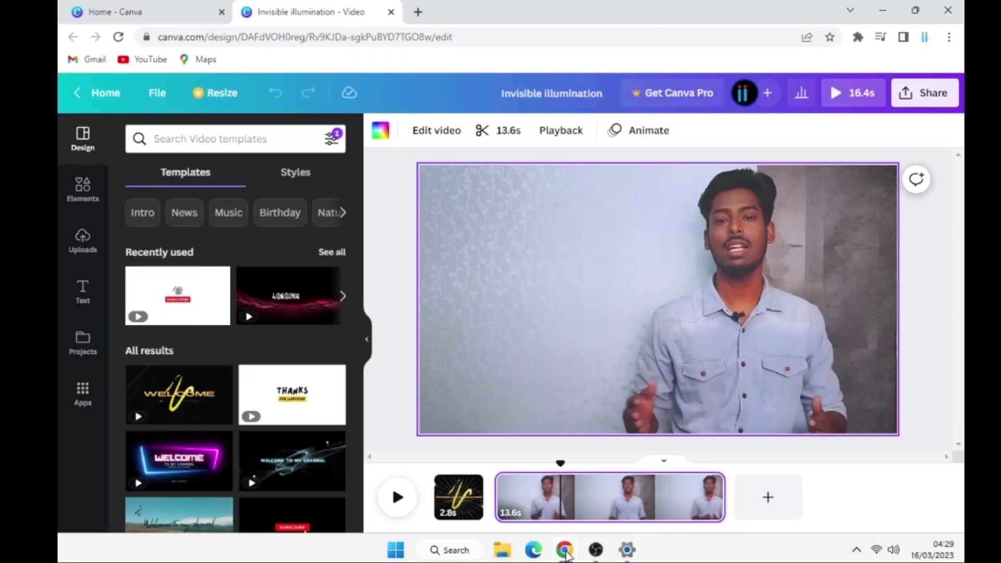
left_click(605, 555)
- Add the glowing CHEERS! text style over the presenter clip and change it to HELLO
left_click(605, 555)
scroll(256, 414, "down", 4)
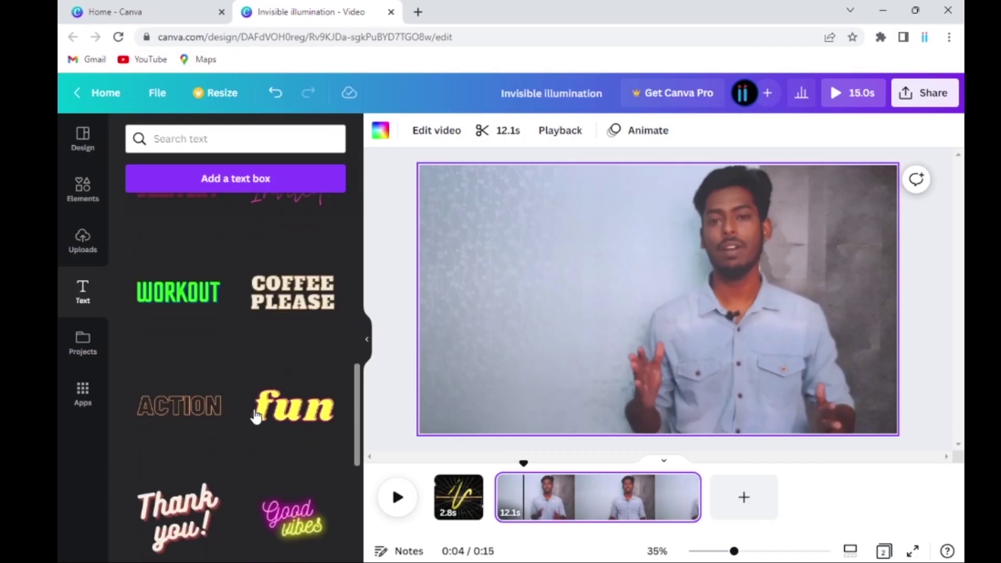
scroll(255, 415, "down", 10)
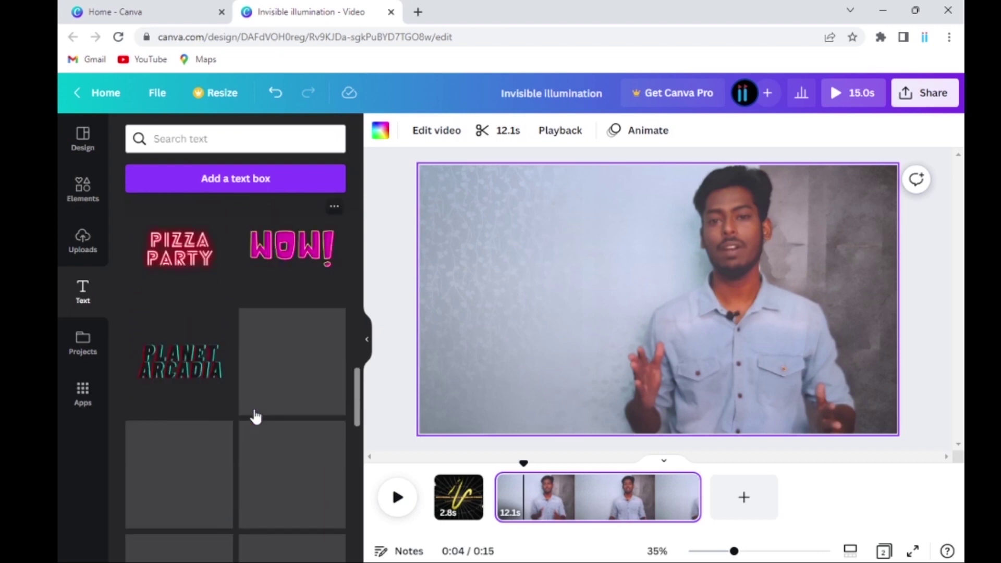
scroll(255, 414, "up", 10)
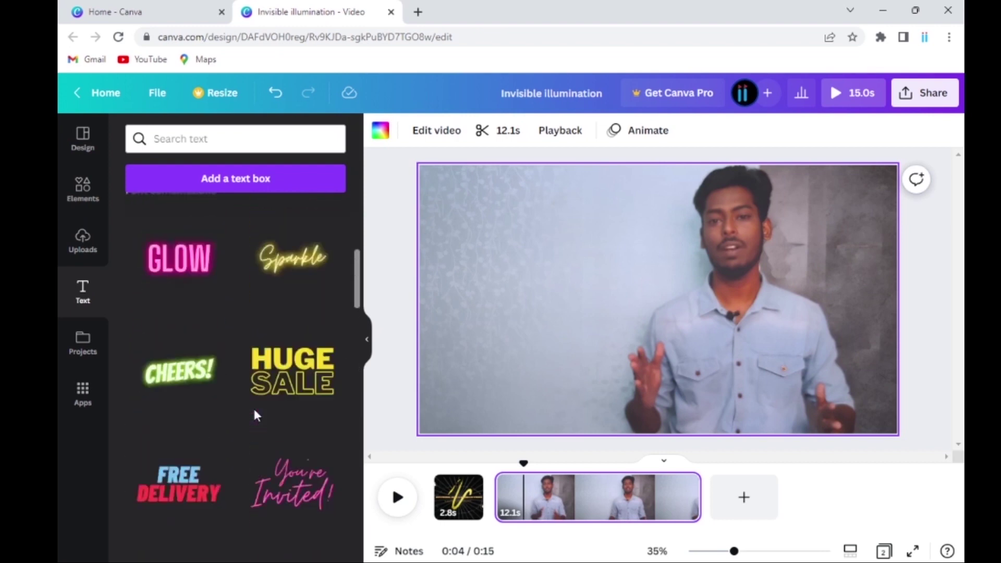
scroll(256, 415, "down", 3)
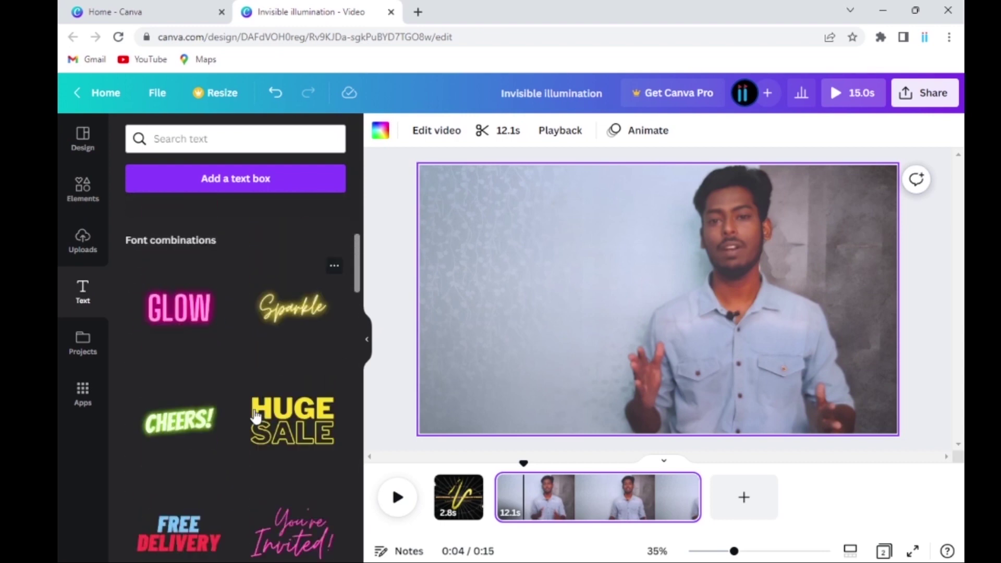
left_click(192, 428)
double_click(637, 246)
left_click_drag(659, 252, 445, 256)
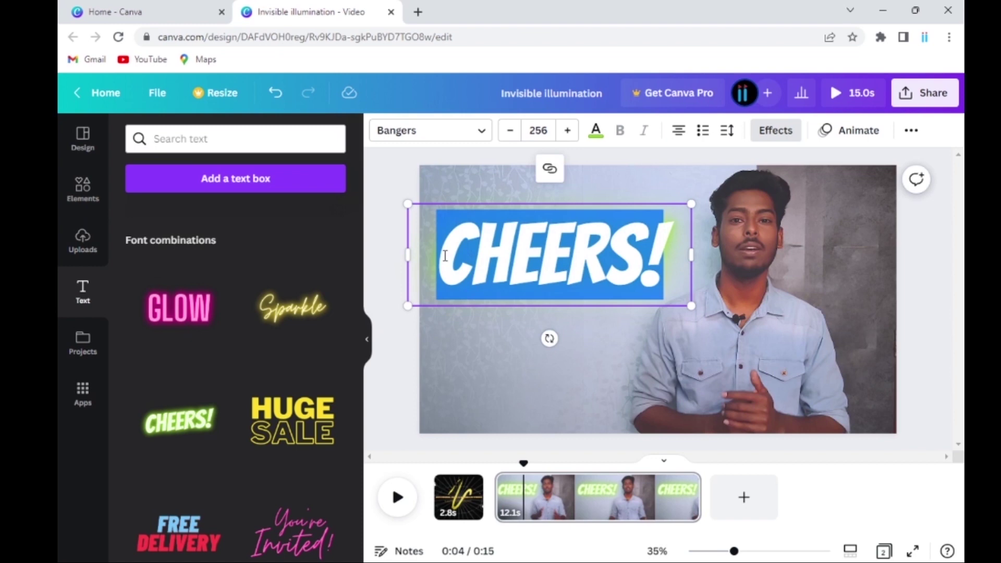
type("HELLO")
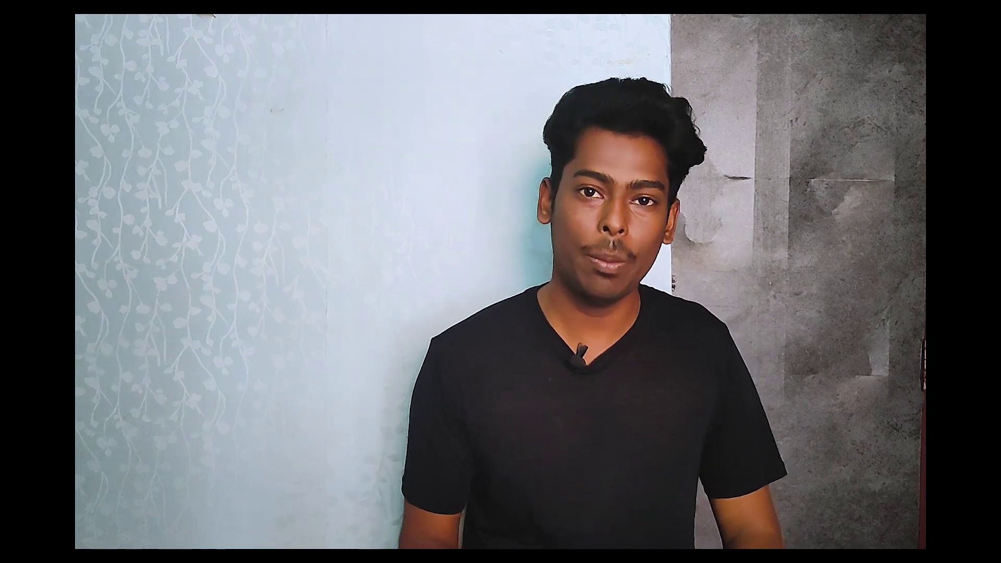
left_click(685, 485)
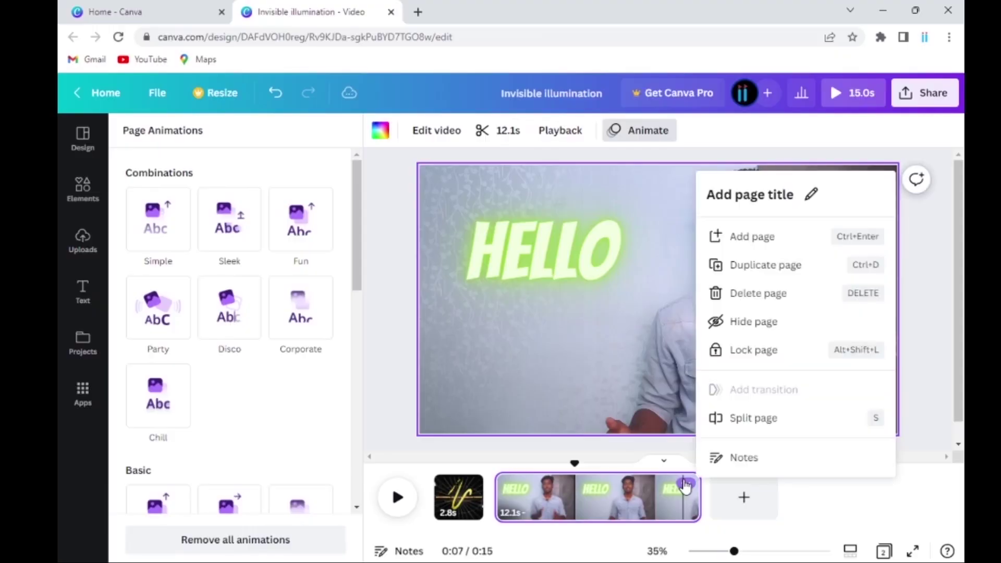
- Split the clip into 4.7s HELLO, 5.6s and 1.7s SUBSCRIBE parts, removing HELLO from the second
left_click(757, 418)
left_click(658, 498)
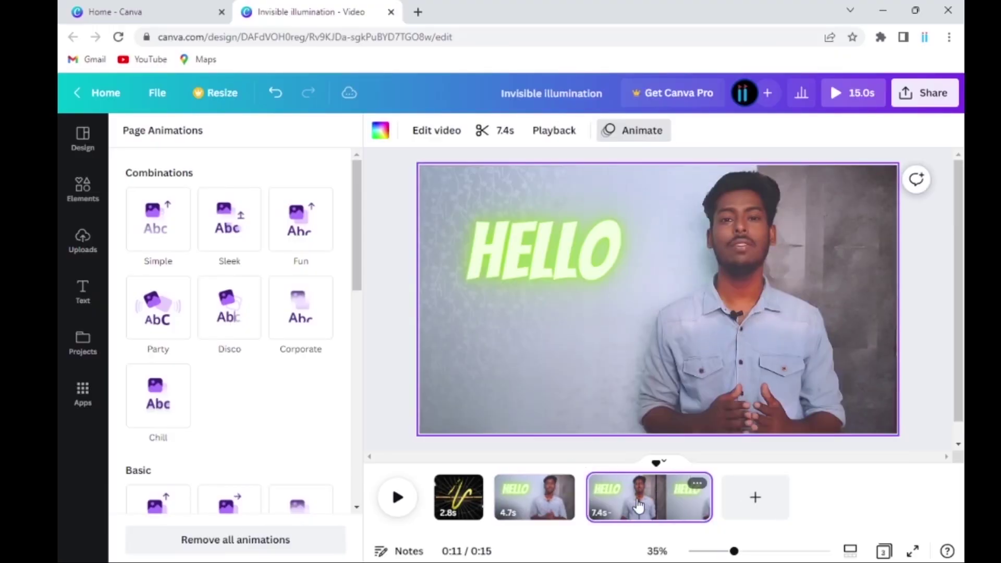
left_click(558, 248)
key("Delete")
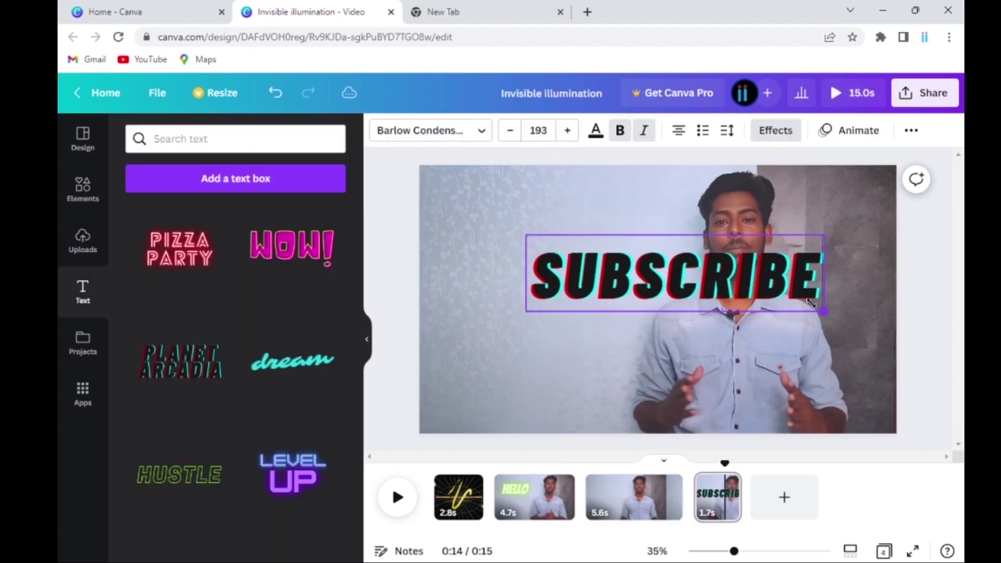
left_click_drag(811, 302, 763, 295)
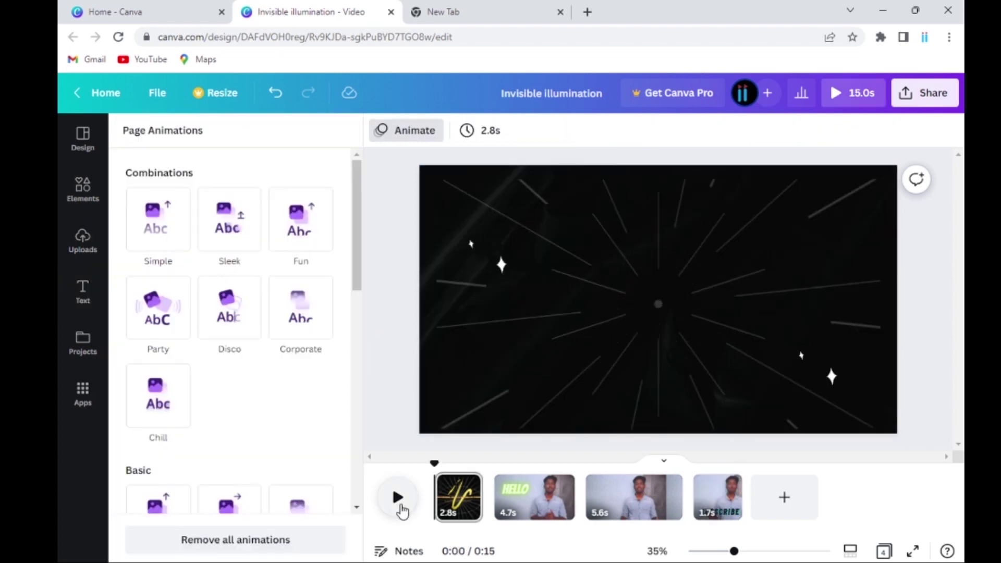
left_click(399, 506)
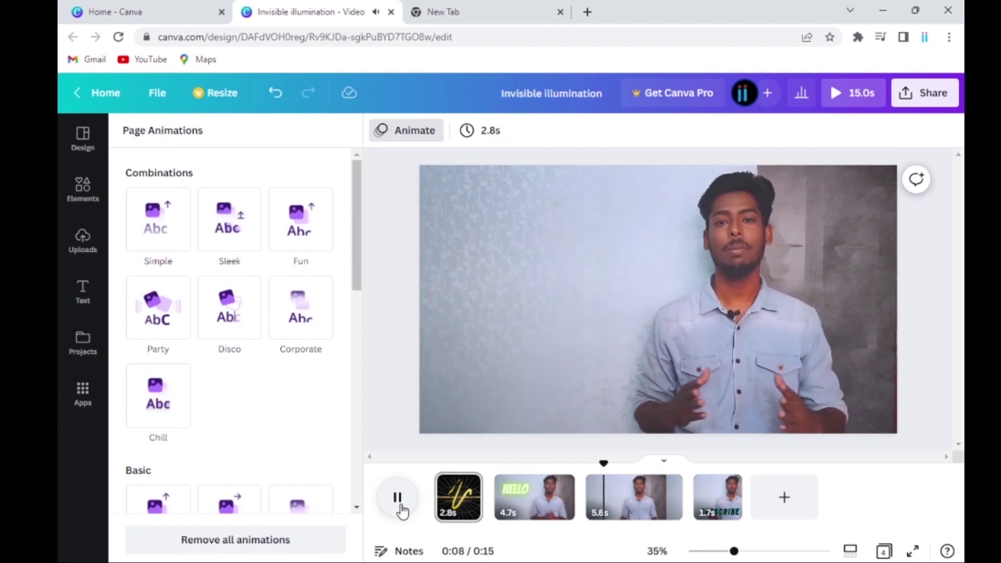
- Browse the saved projects and the Videos folder
left_click(82, 342)
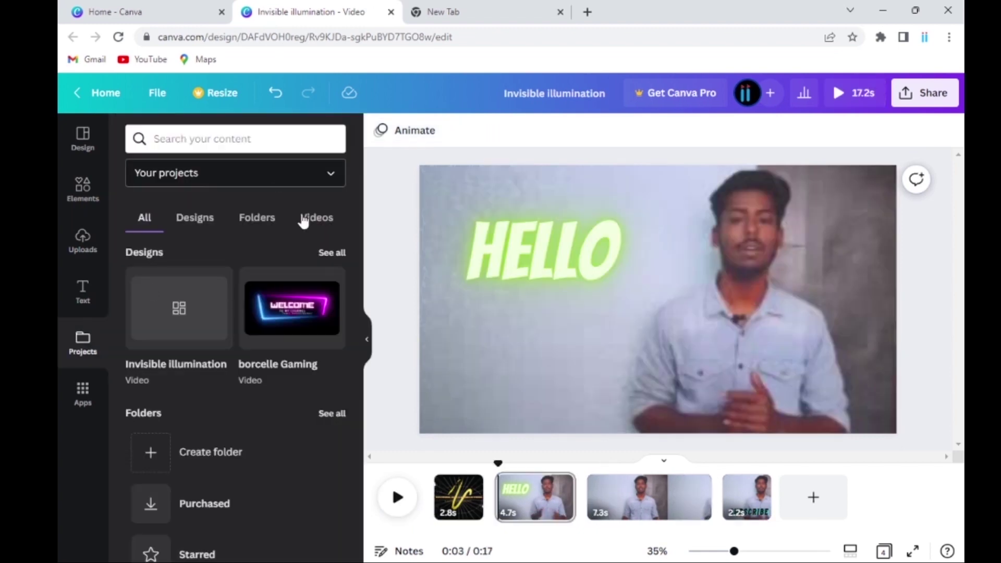
left_click(268, 225)
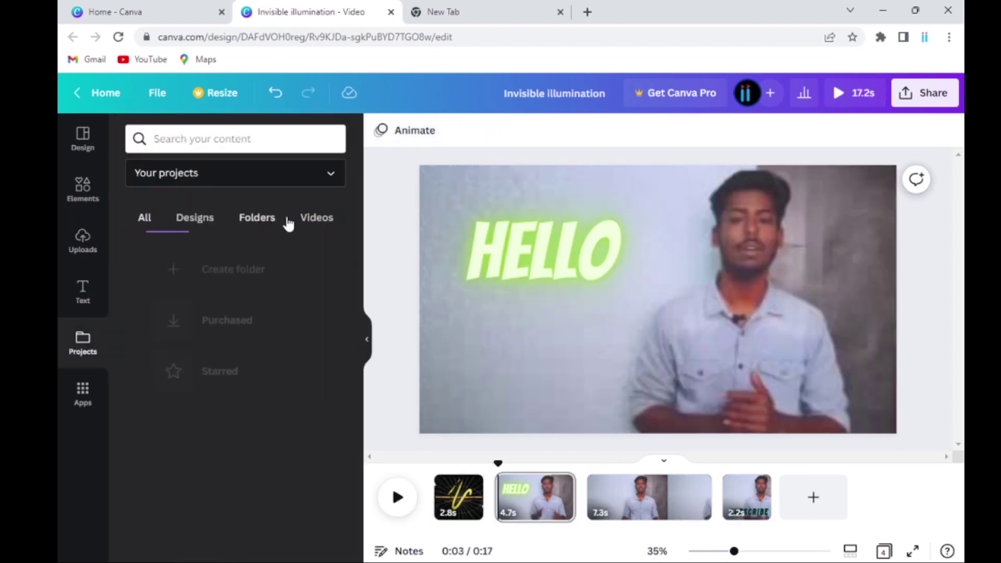
left_click(305, 221)
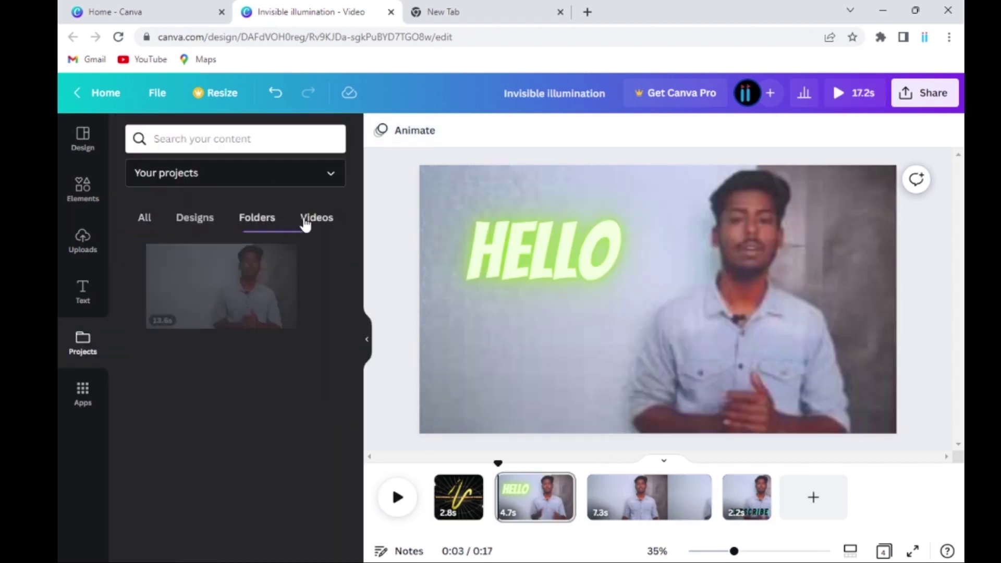
- Preview 'Happy Whistling Ukulele' and 'Ukulele Song', then add 'Ukulele Song' as the video's music
left_click(94, 193)
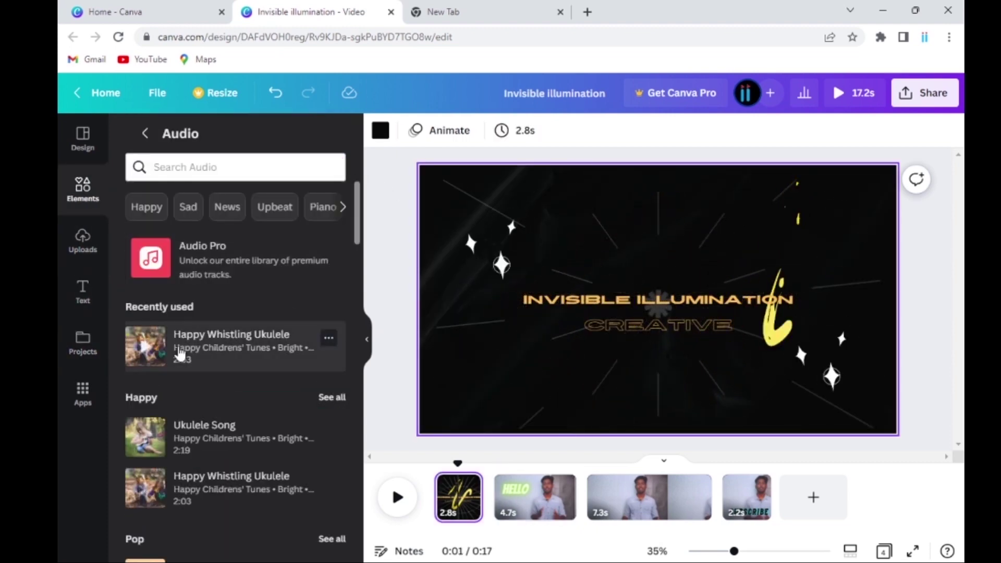
left_click(146, 349)
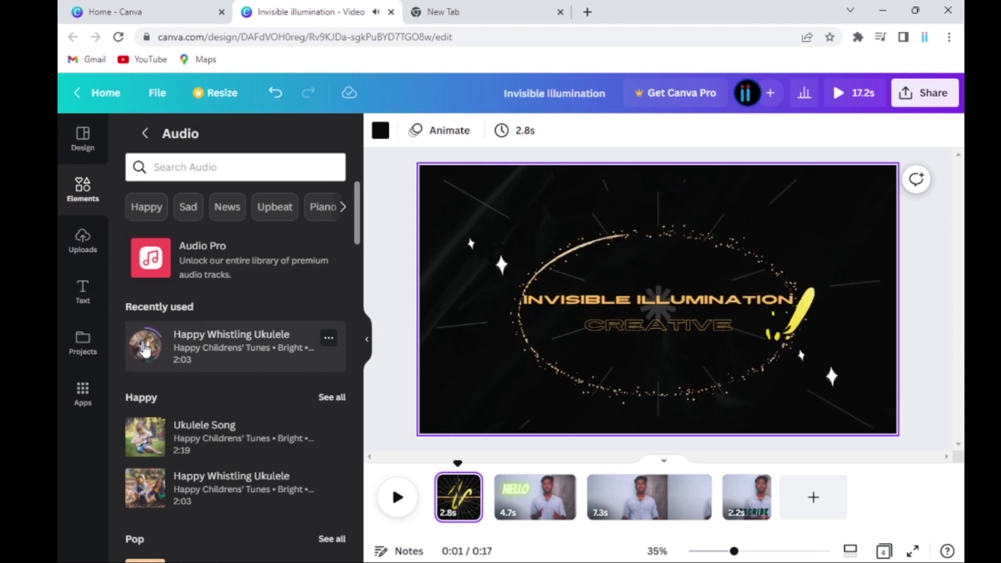
left_click(150, 444)
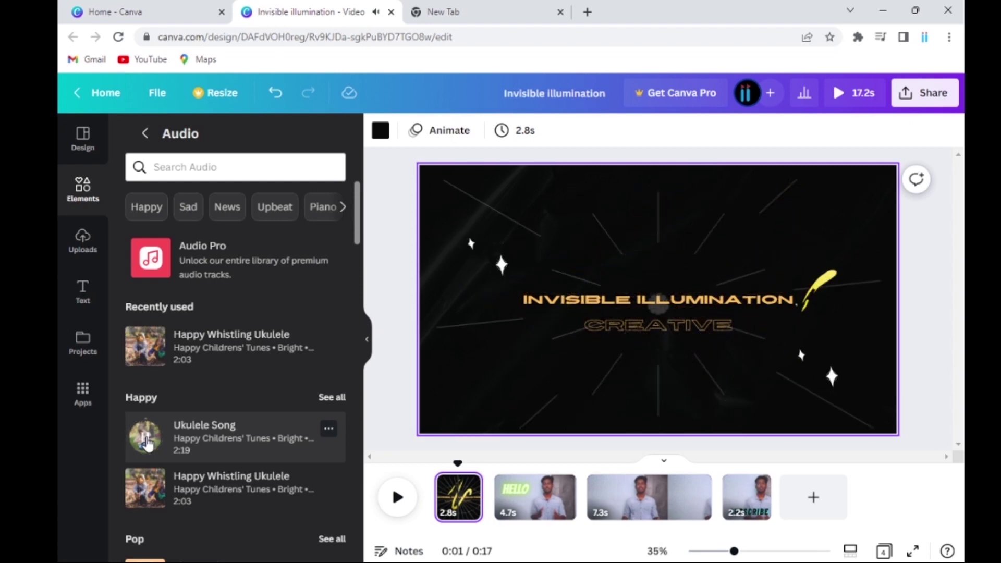
left_click(204, 432)
scroll(209, 391, "down", 5)
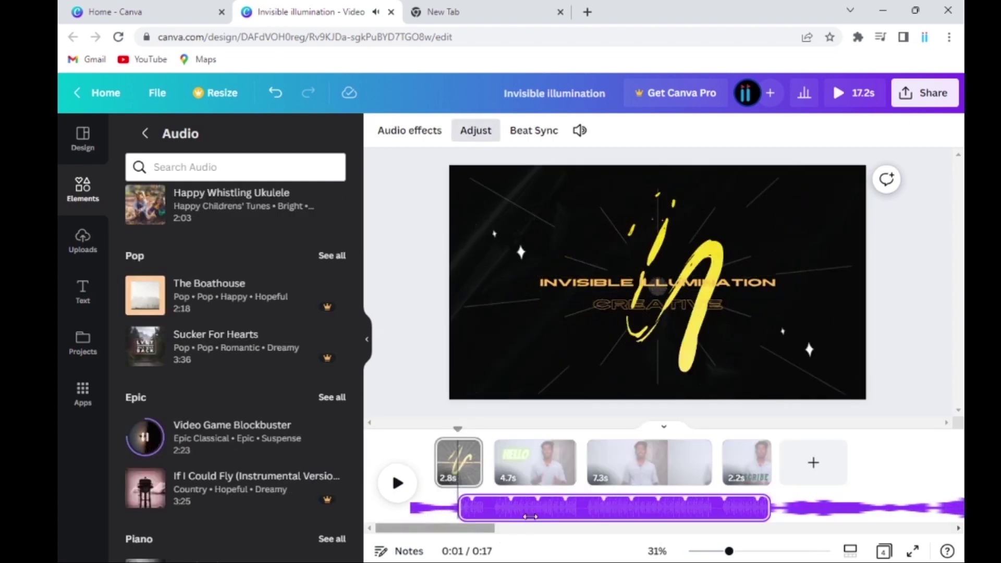
left_click(541, 512)
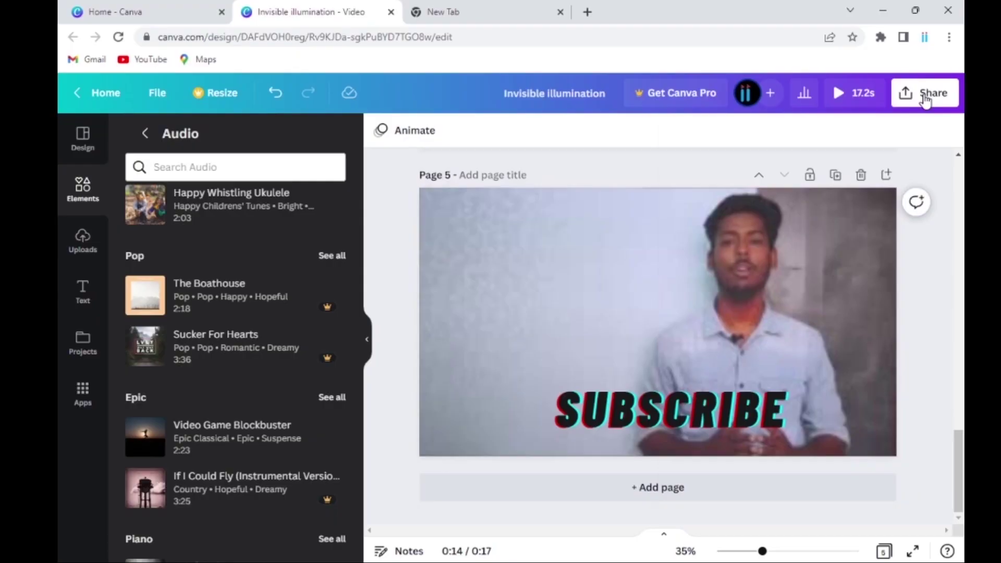
- Export all 5 pages as an MP4 video at 1080p
left_click(924, 98)
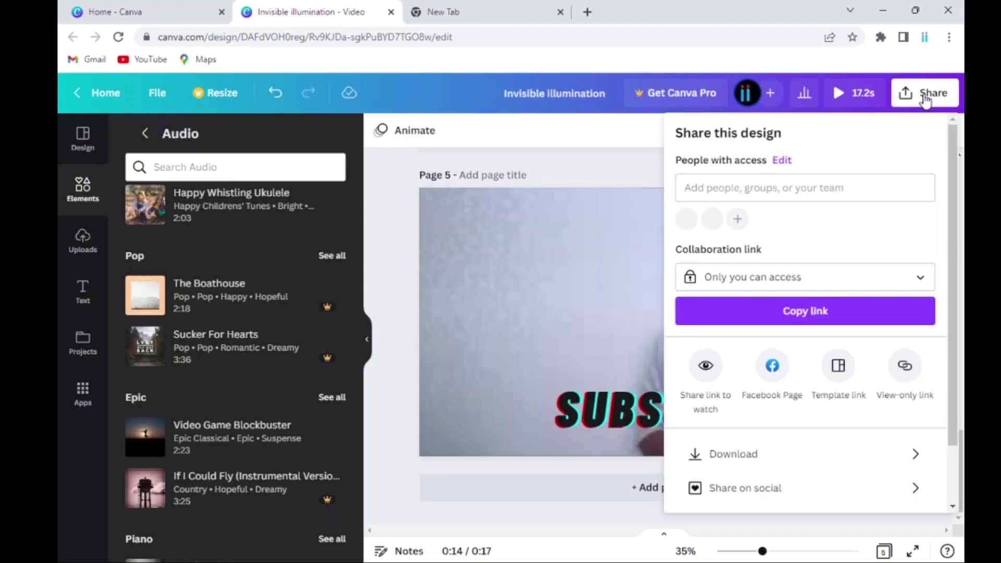
left_click(738, 454)
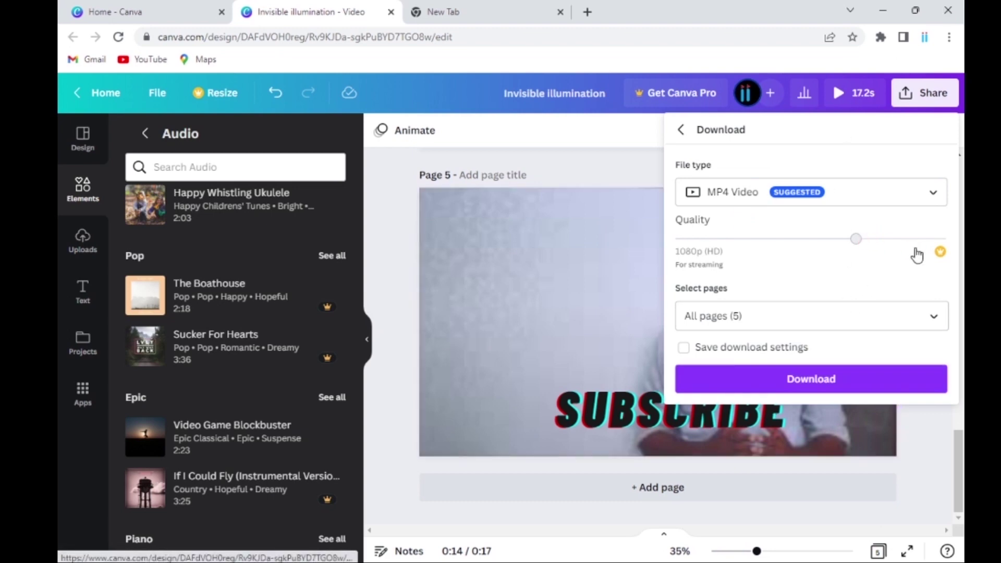
left_click(818, 379)
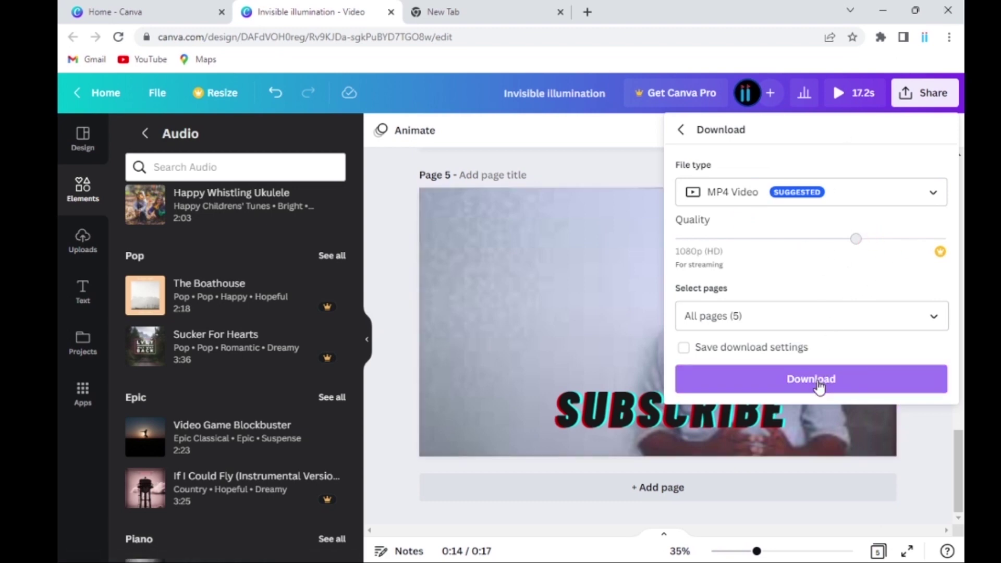